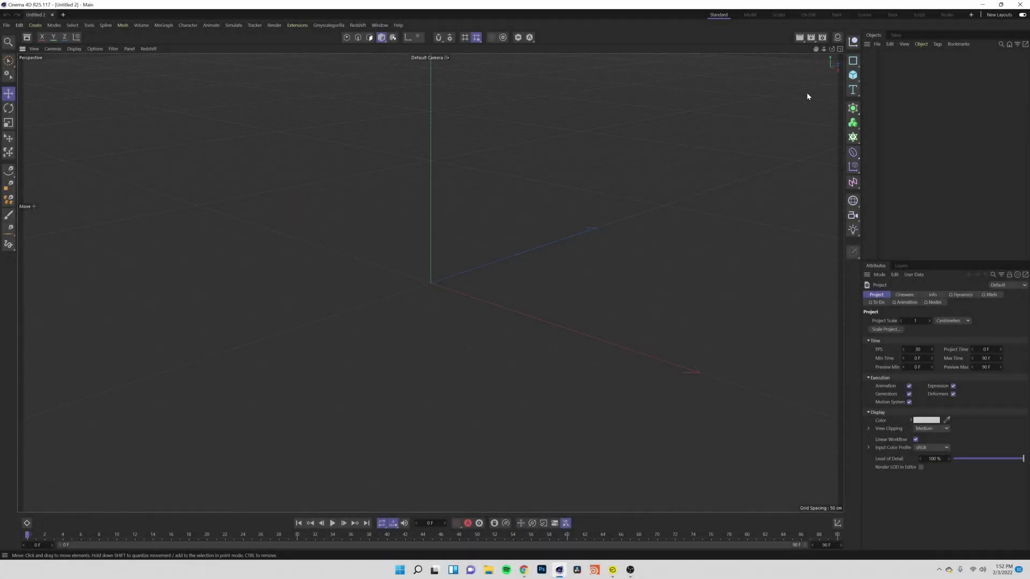
Add a torus with a ring radius of about 147 cm and a pipe radius of about 37 cm.
click(853, 76)
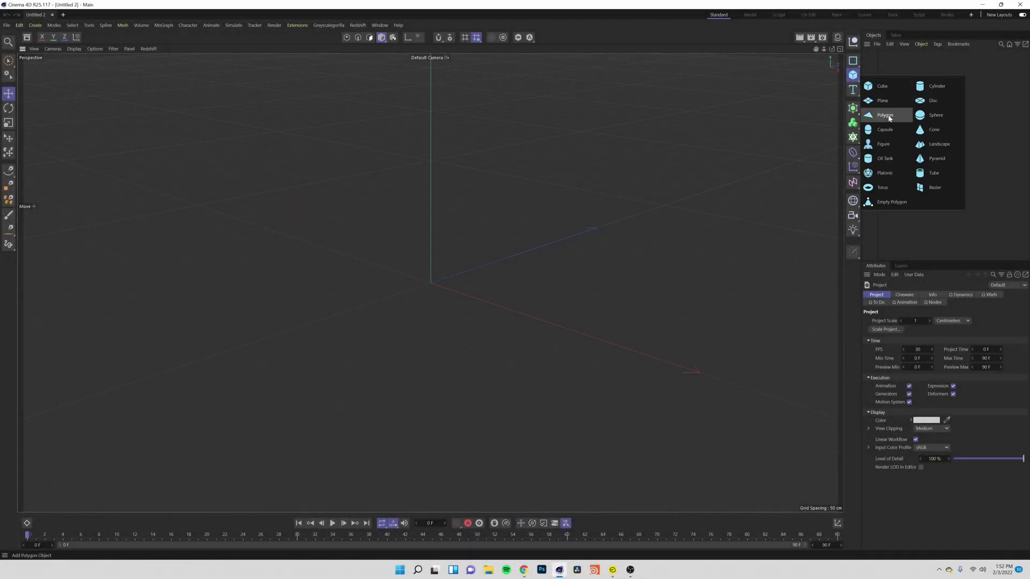
click(883, 187)
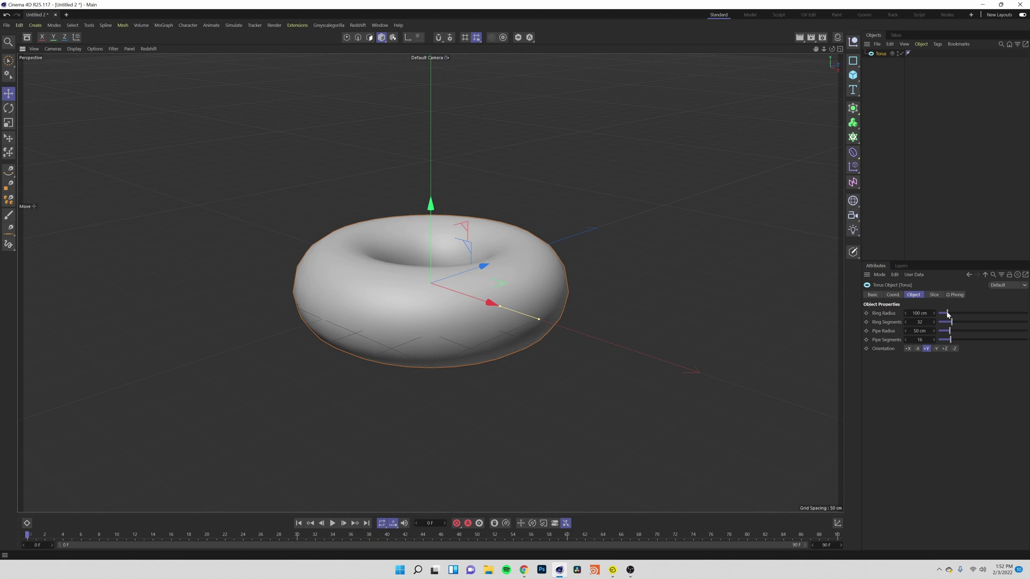
drag(947, 315, 947, 333)
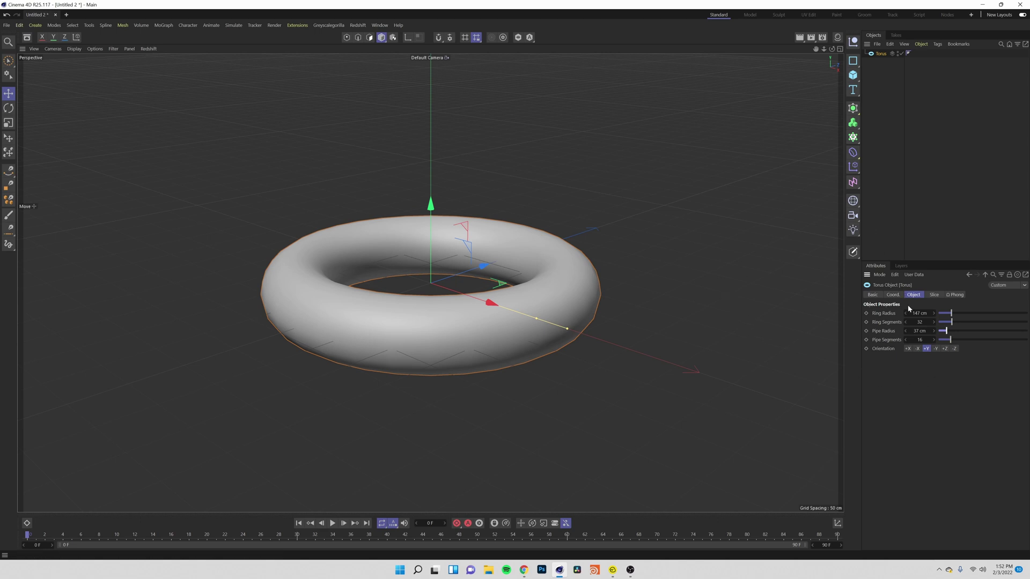
Set both the ring segments and the pipe segments of the torus to 128, and deselect it.
double_click(919, 322)
text(128)
key(Tab)
key(Tab)
text(1)
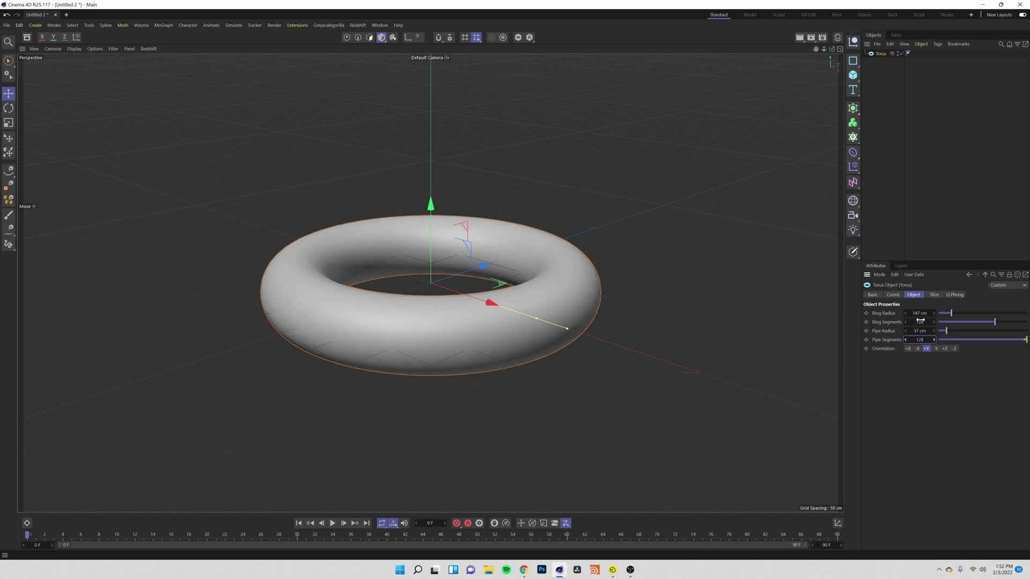
click(802, 121)
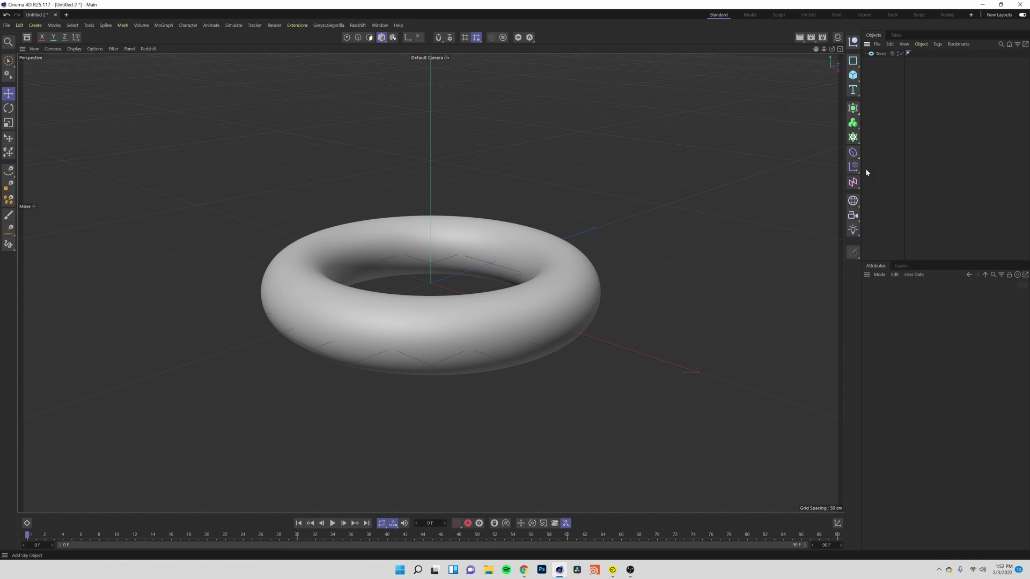
Add a Displacer deformer and make it a child of the torus.
click(854, 154)
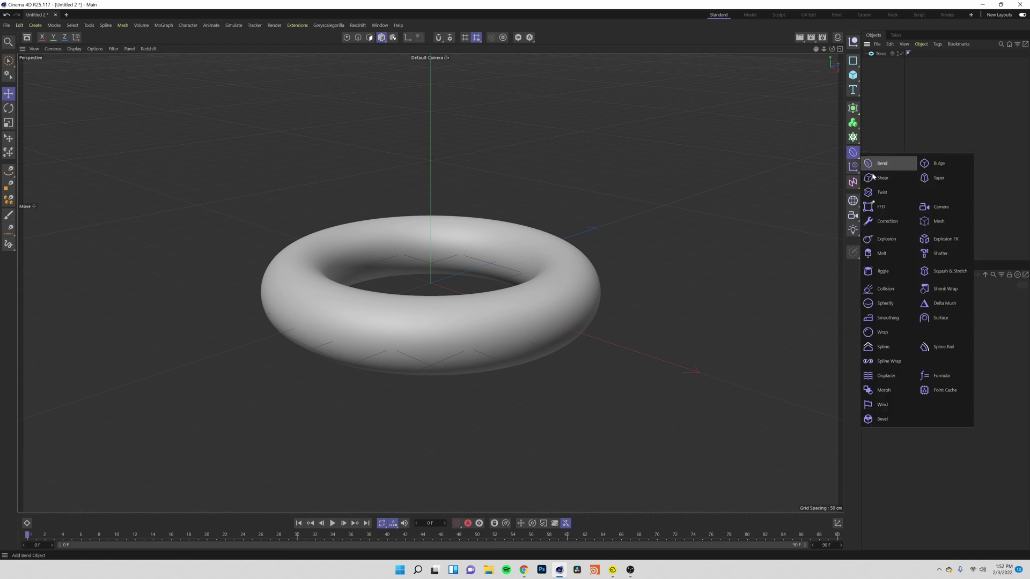
click(897, 377)
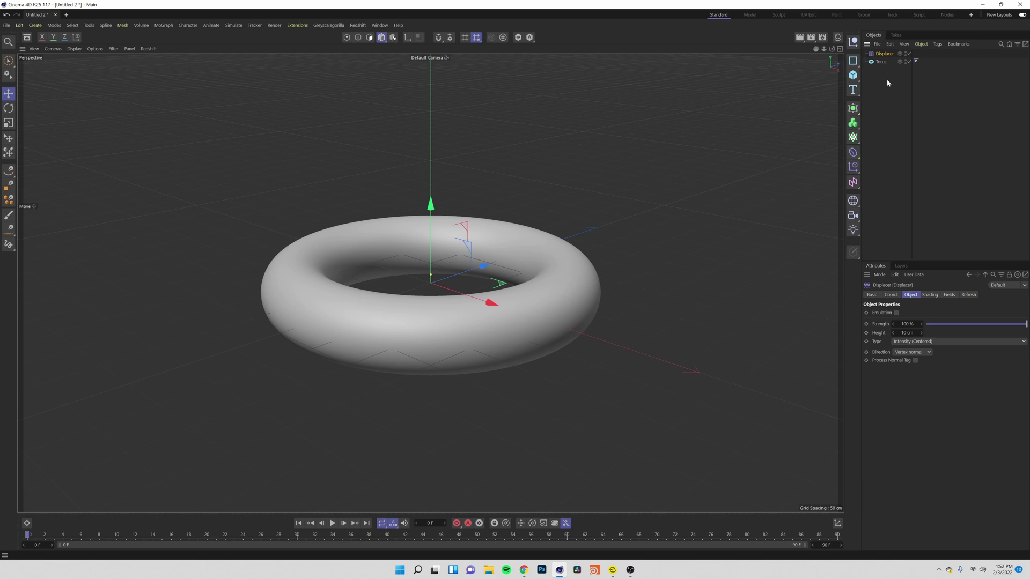
drag(882, 56, 879, 66)
Assign a Noise shader to the Displacer's shading and set the noise's global scale to about 676%.
click(930, 294)
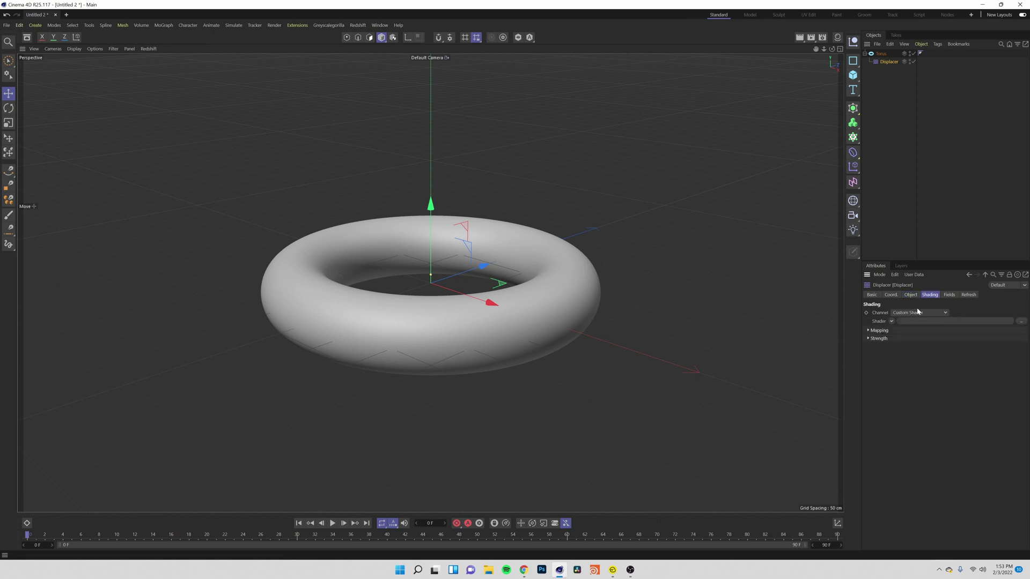
click(891, 321)
click(905, 406)
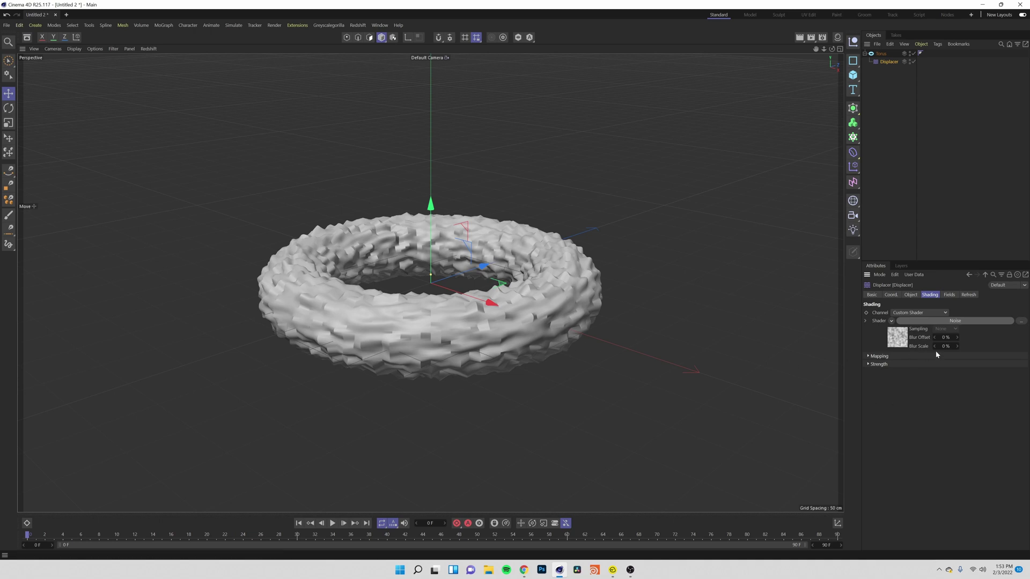
click(897, 338)
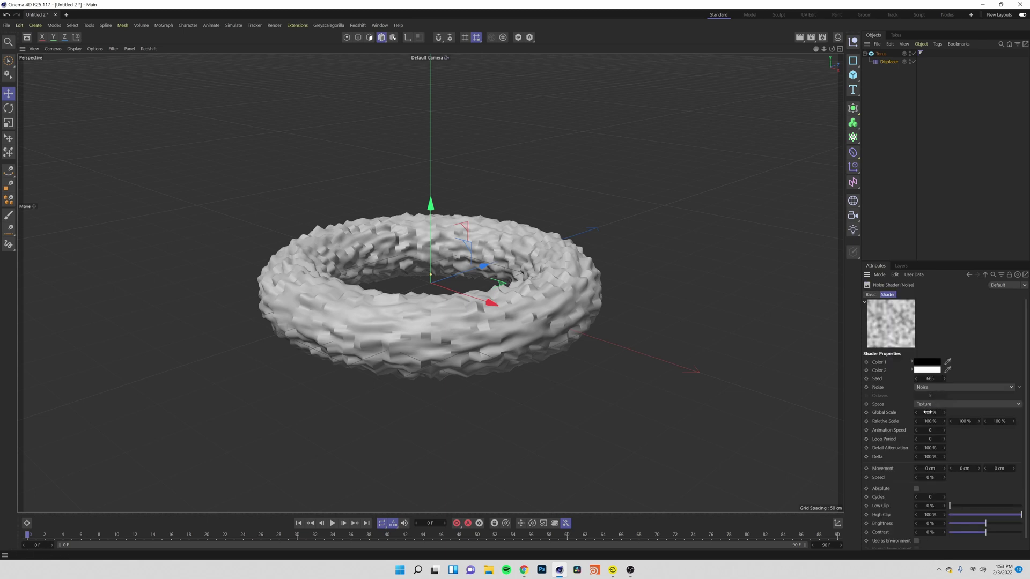
drag(927, 412, 1029, 412)
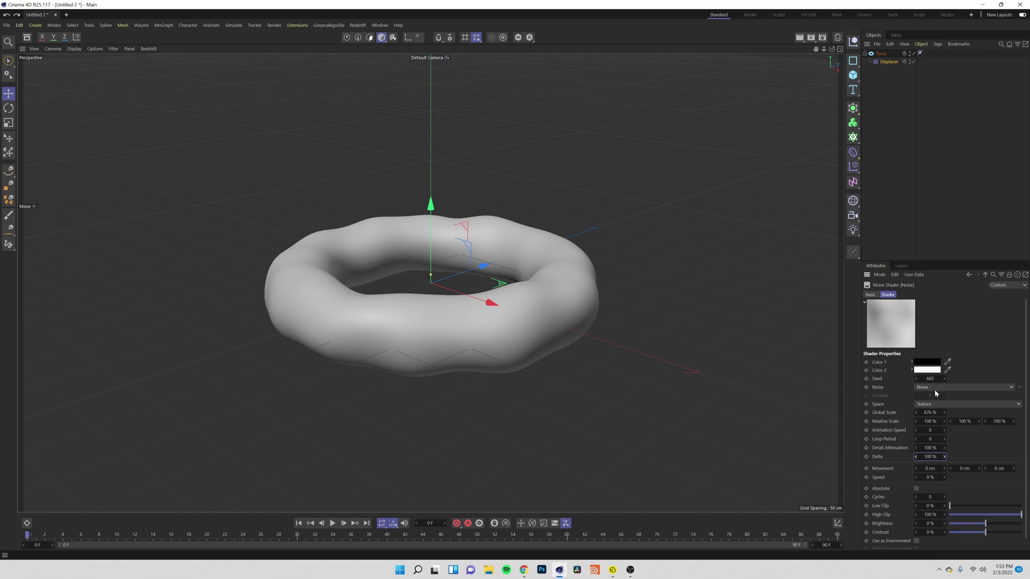
Try the Naki and Luka noise types on the Displacer's shader and switch back to Noise.
click(934, 388)
click(926, 224)
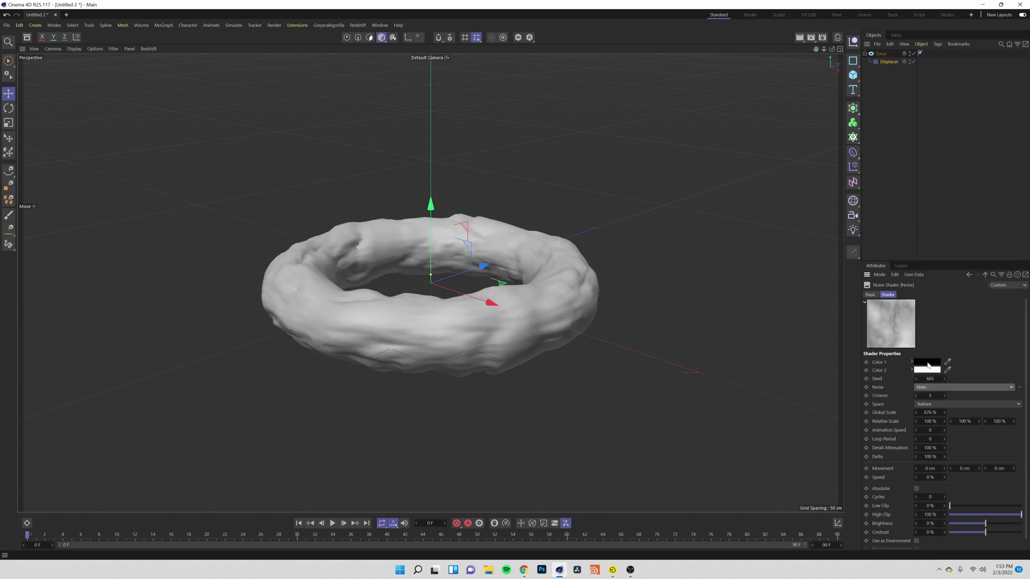
click(944, 387)
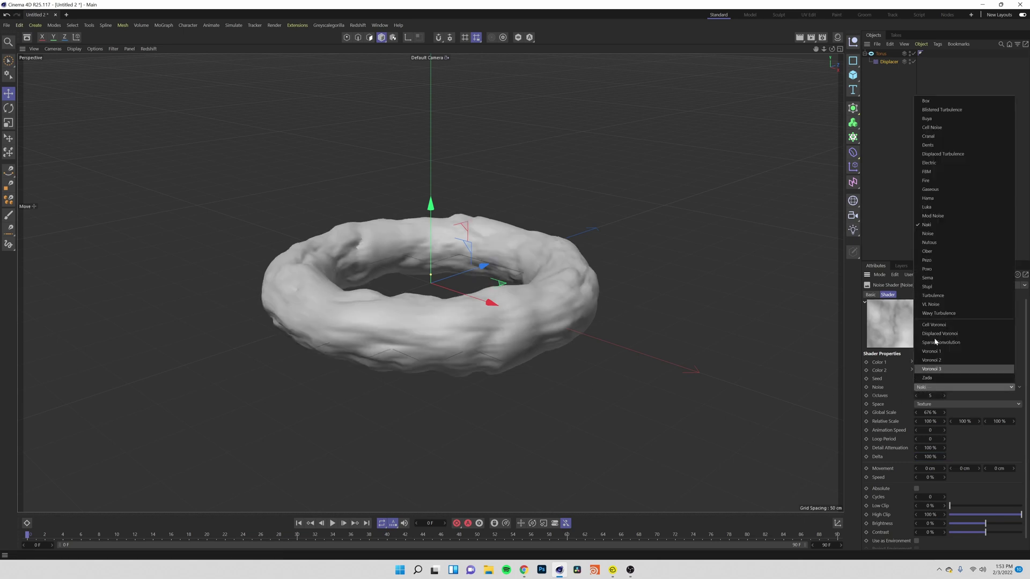
click(928, 208)
click(933, 387)
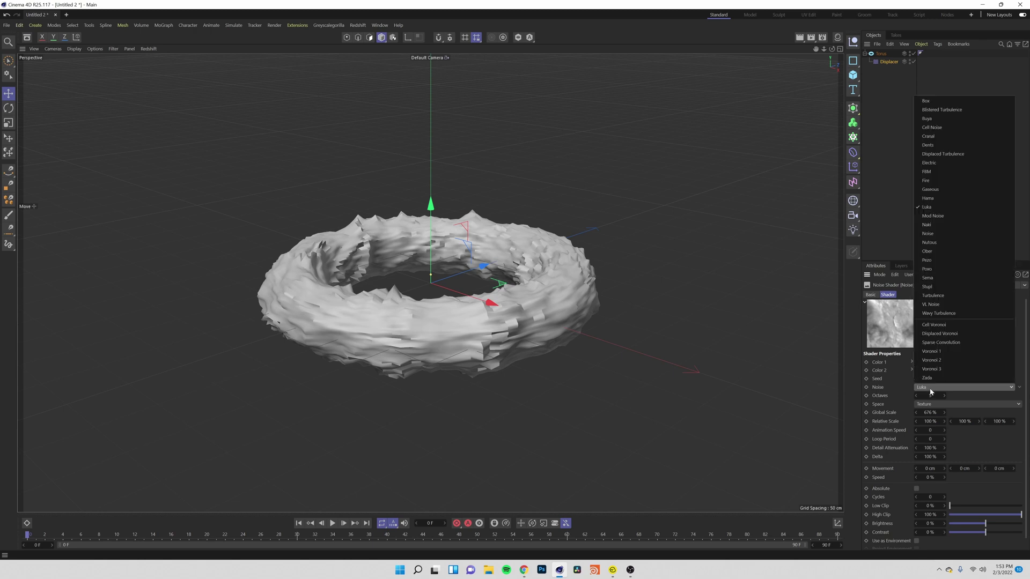
click(928, 234)
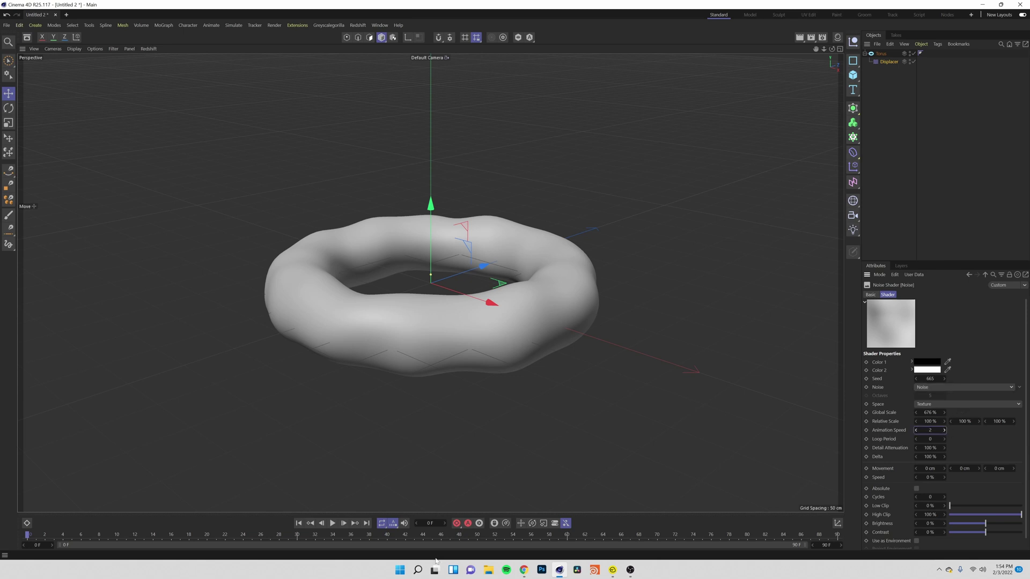
Preview the noise animation, set its animation speed to 1, and play it again.
click(332, 523)
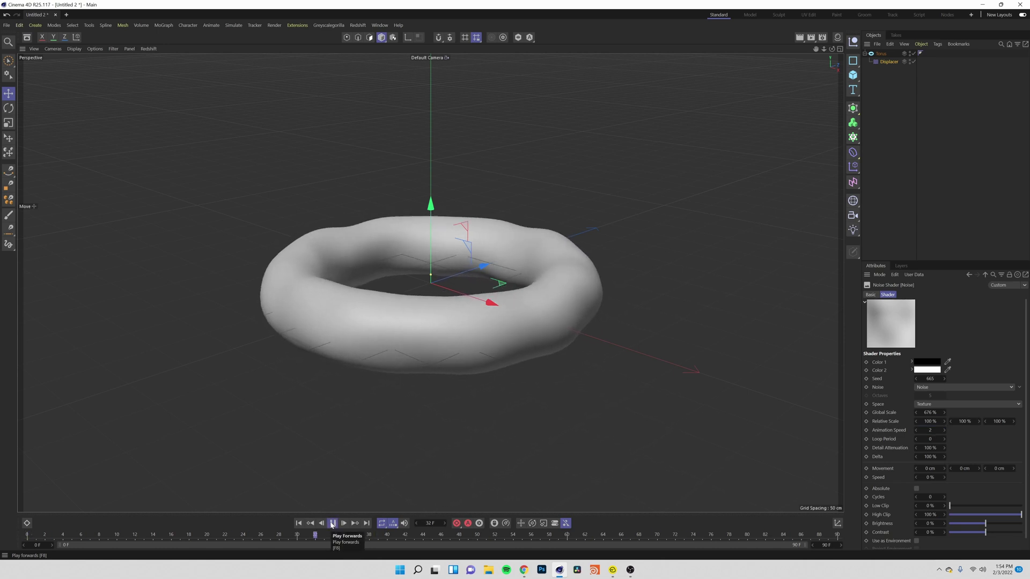
click(332, 523)
click(928, 430)
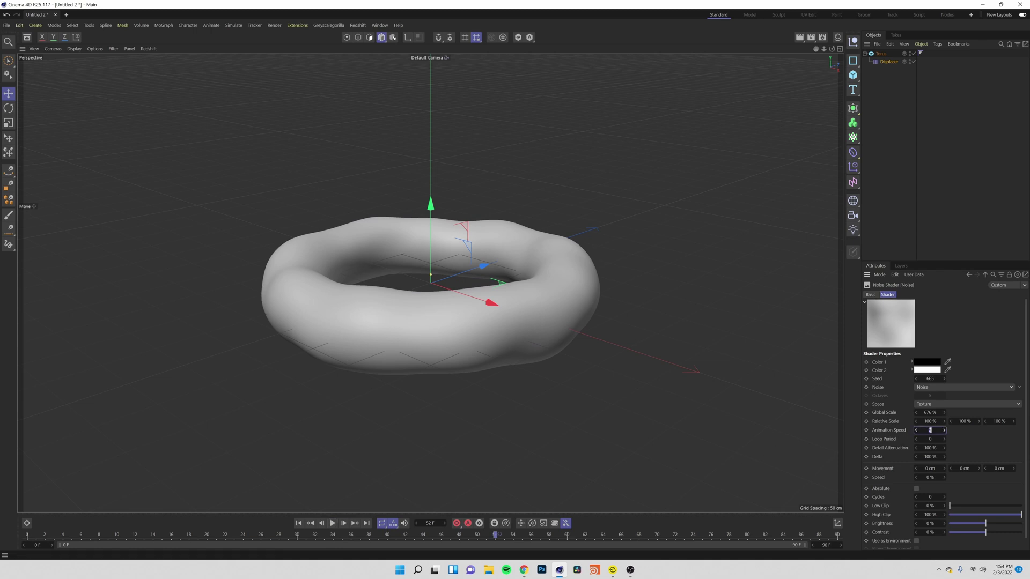
click(331, 523)
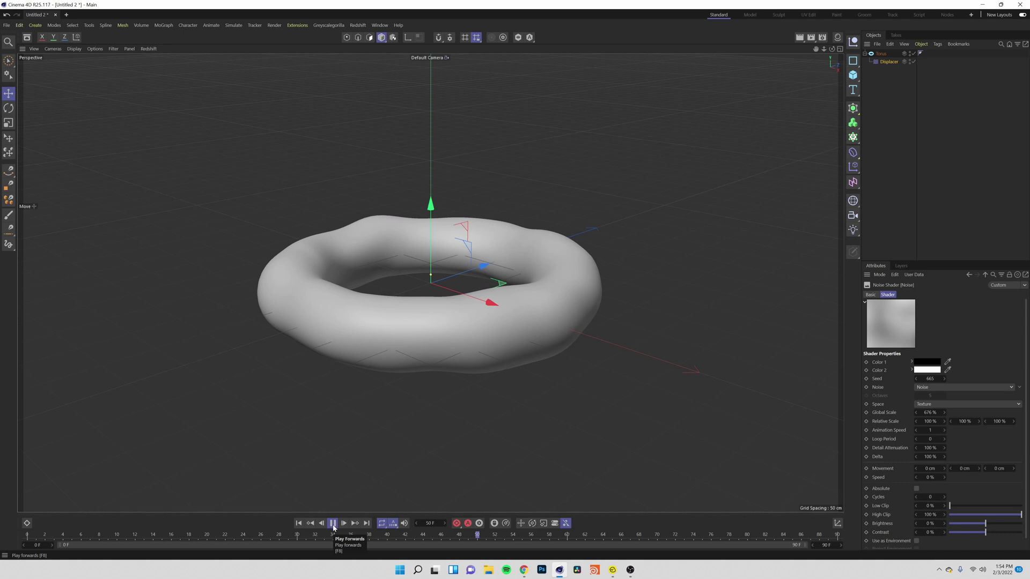
Increase the contrast of the Displacer's noise shader to about 46%.
scroll(881, 512, down, 1)
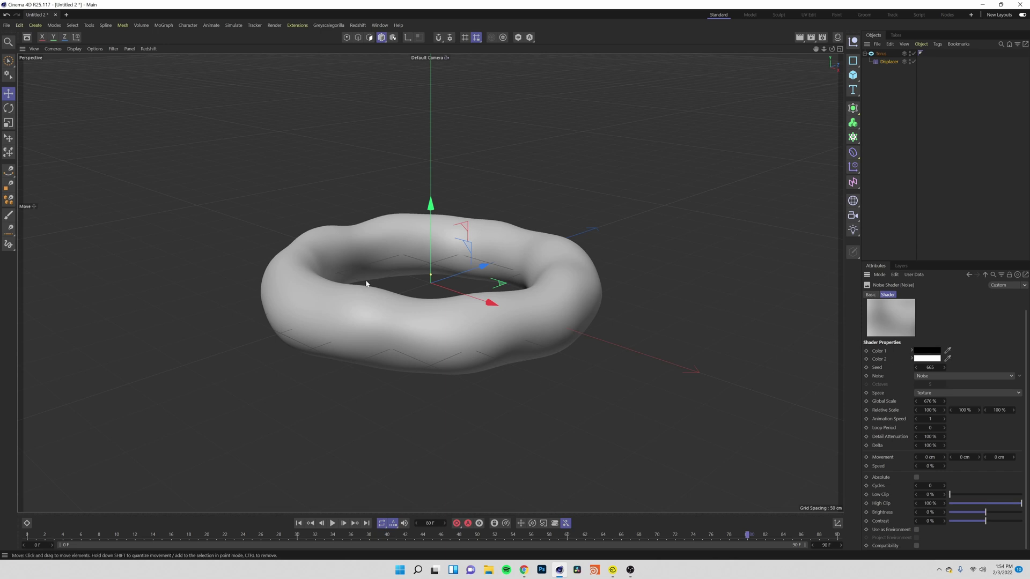
mouse_move(985, 520)
mouse_down()
mouse_move(1015, 521)
mouse_move(1001, 521)
mouse_up()
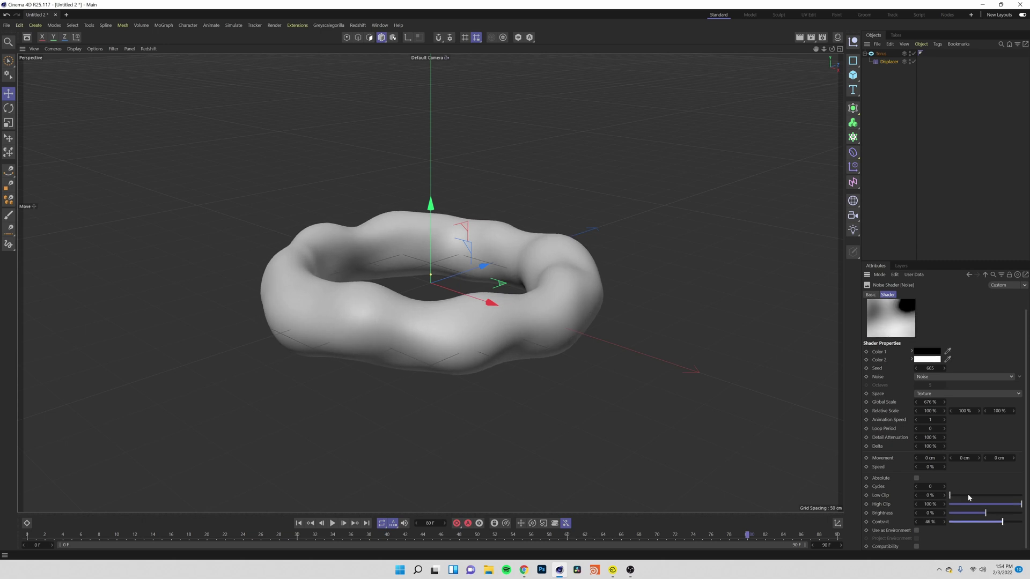
Try a low clip of about 33% on the noise, restore it to 0%, and test the high clip.
drag(969, 498, 974, 499)
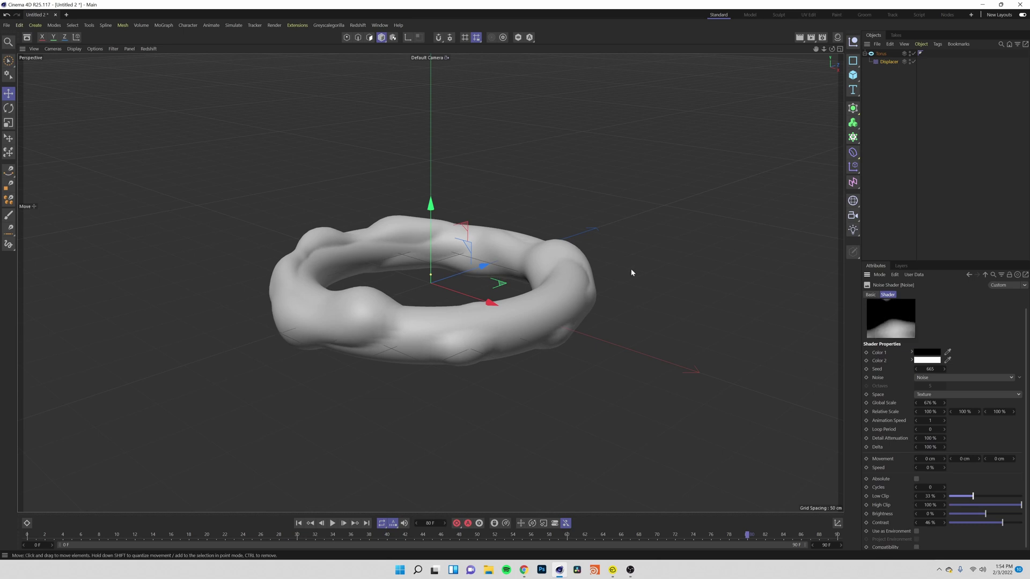
scroll(886, 335, up, 1)
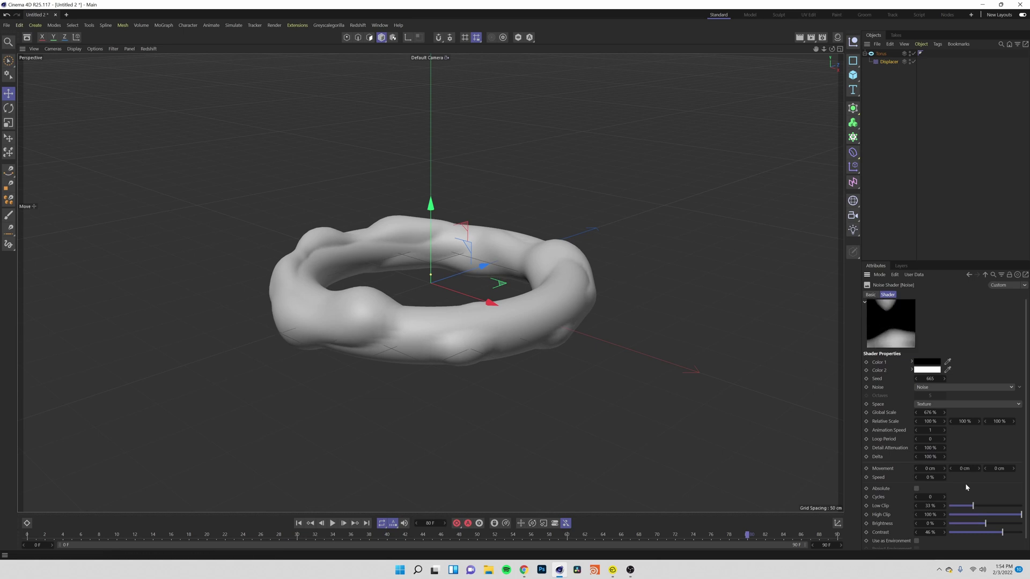
drag(972, 506, 948, 506)
mouse_move(1017, 514)
mouse_down()
mouse_move(994, 519)
mouse_move(1025, 519)
mouse_up()
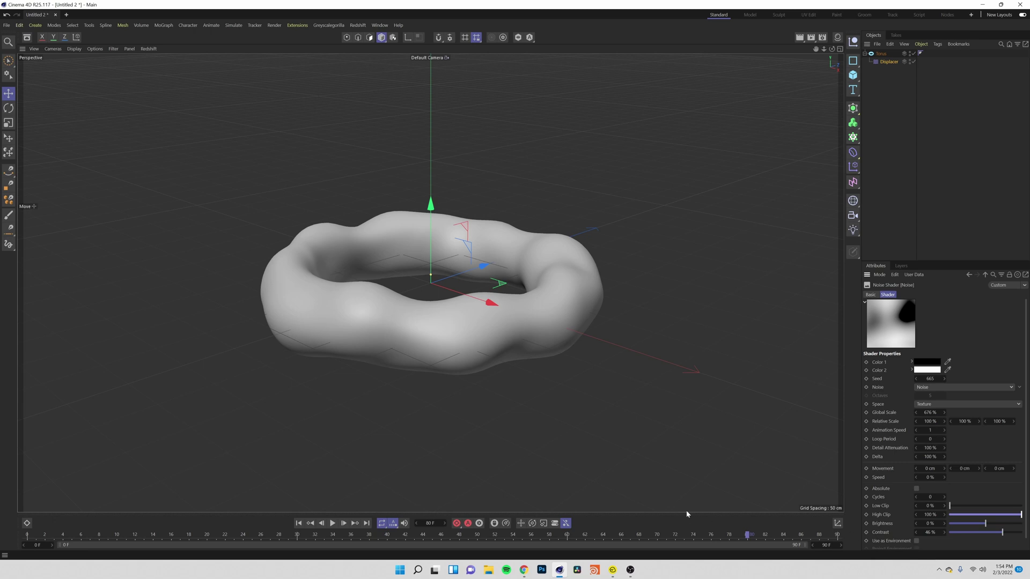
Return the timeline to frame 0 and enable slicing on the torus.
click(154, 535)
drag(167, 543, 16, 544)
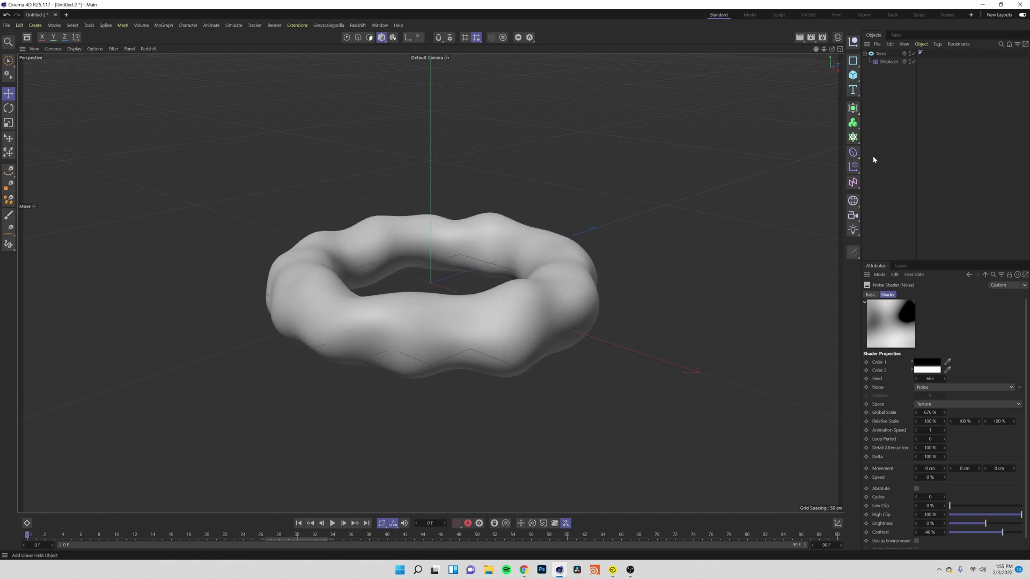
click(865, 54)
click(879, 53)
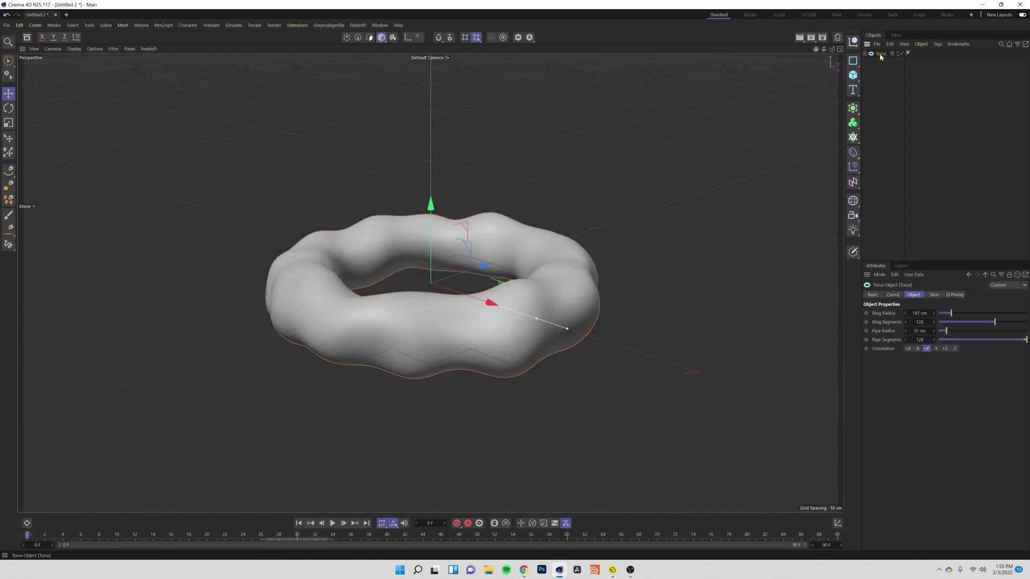
click(934, 295)
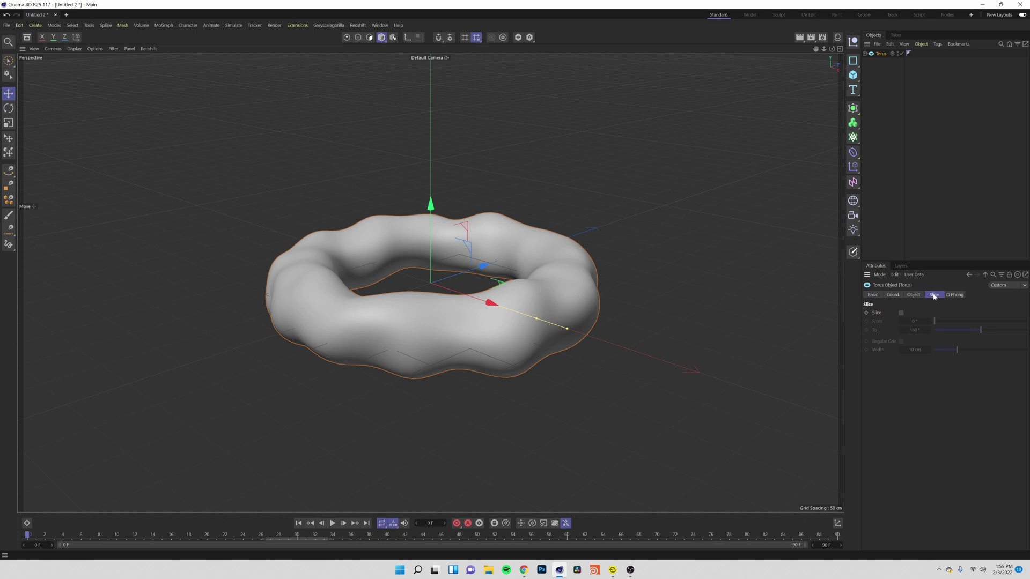
click(900, 313)
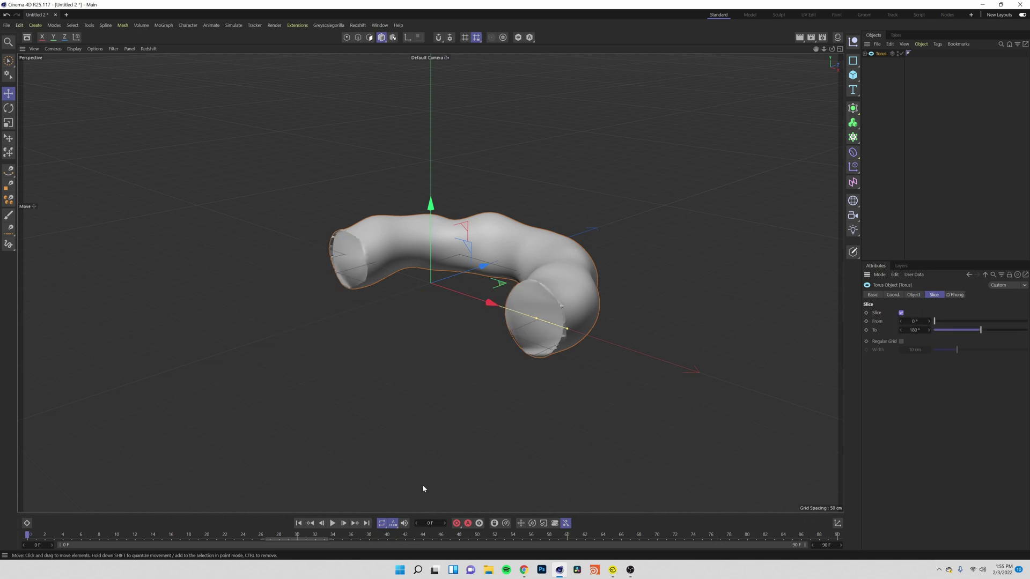
Scrub through the sliced torus animation, return to frame 0, and set the slice's To angle to 0°.
drag(61, 535, 288, 535)
click(299, 522)
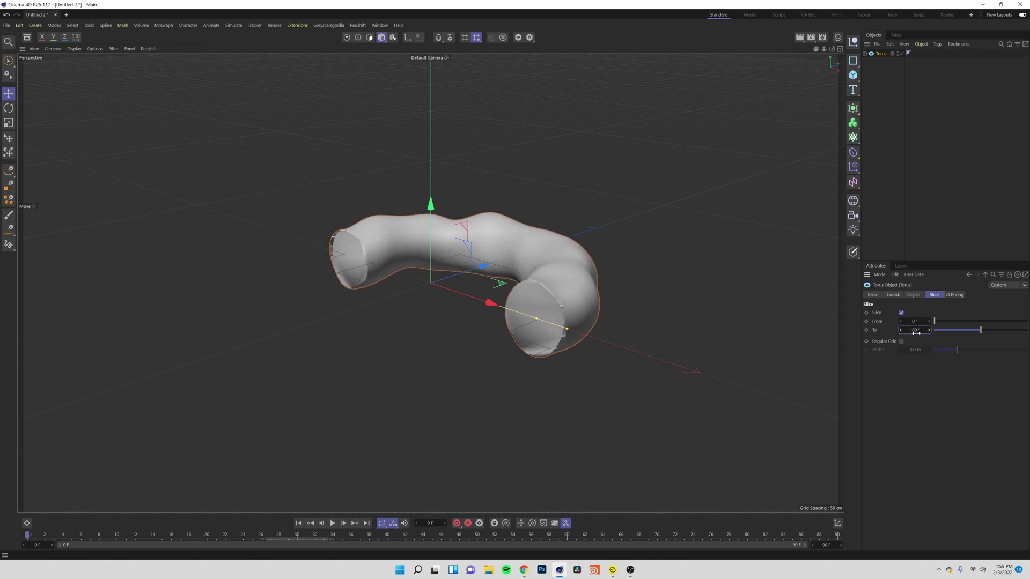
key(Return)
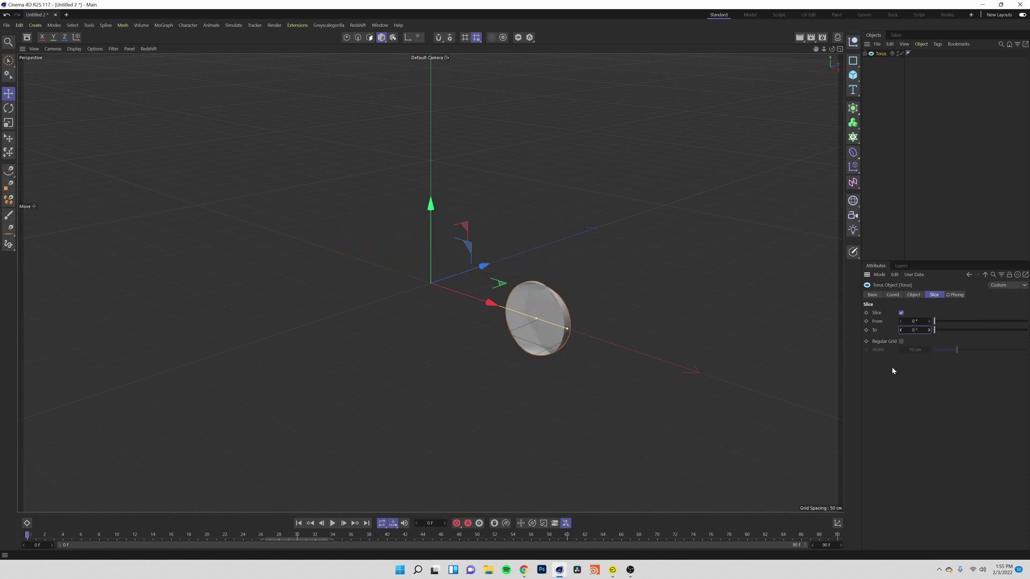
click(905, 253)
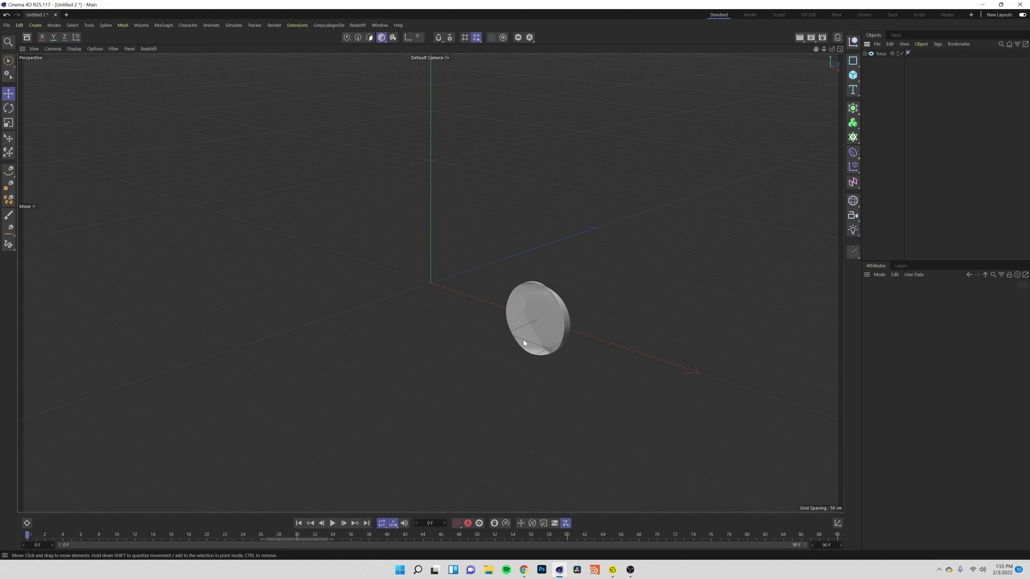
Return to frame 0 after scrubbing, reselect the torus, and keyframe the slice's To angle at 0°.
click(153, 534)
drag(153, 535, 76, 561)
key(shift+f)
key(ctrl+z)
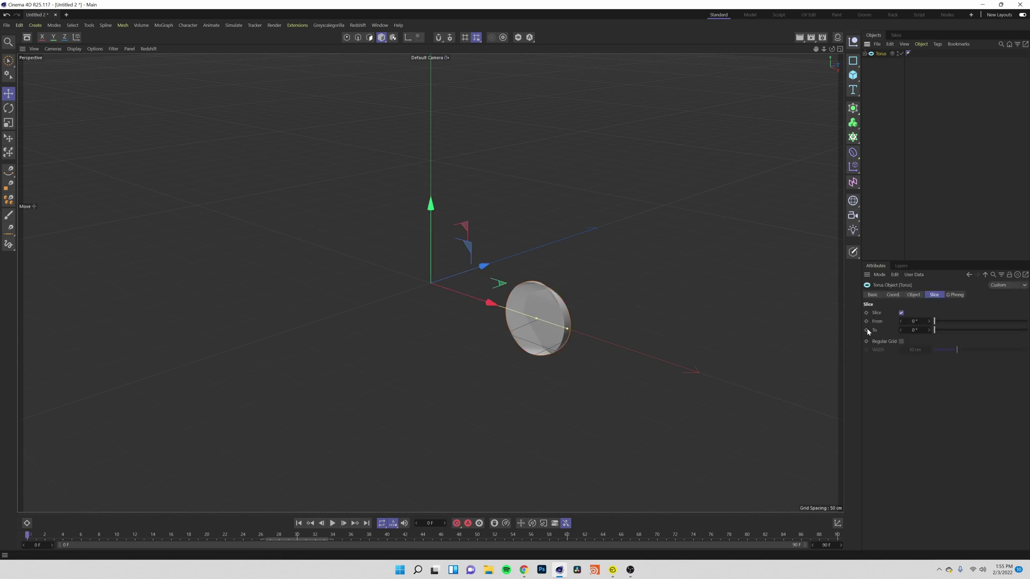
Keyframe the torus slice's To angle at 360° on frame 90.
click(330, 538)
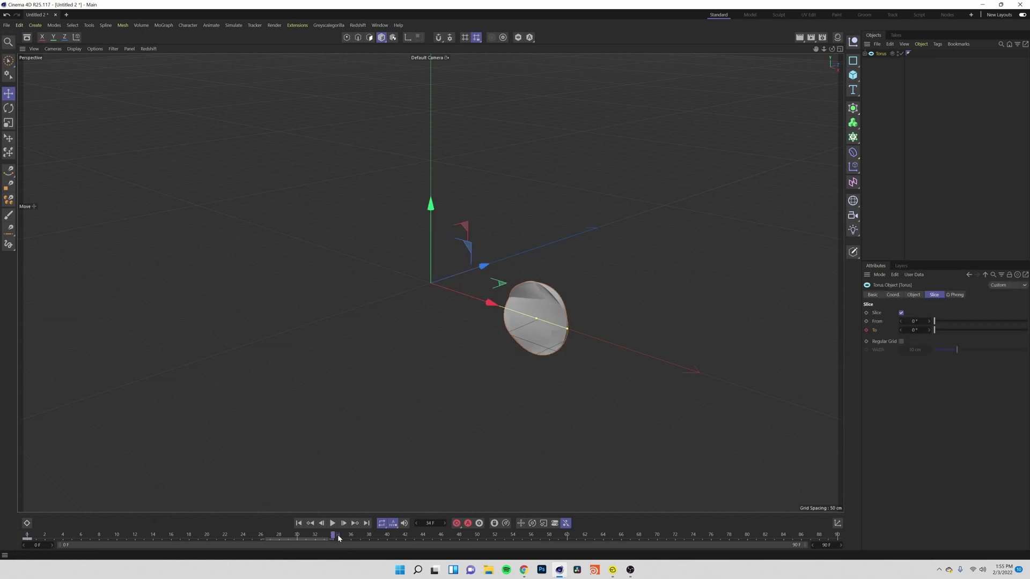
drag(464, 544, 662, 541)
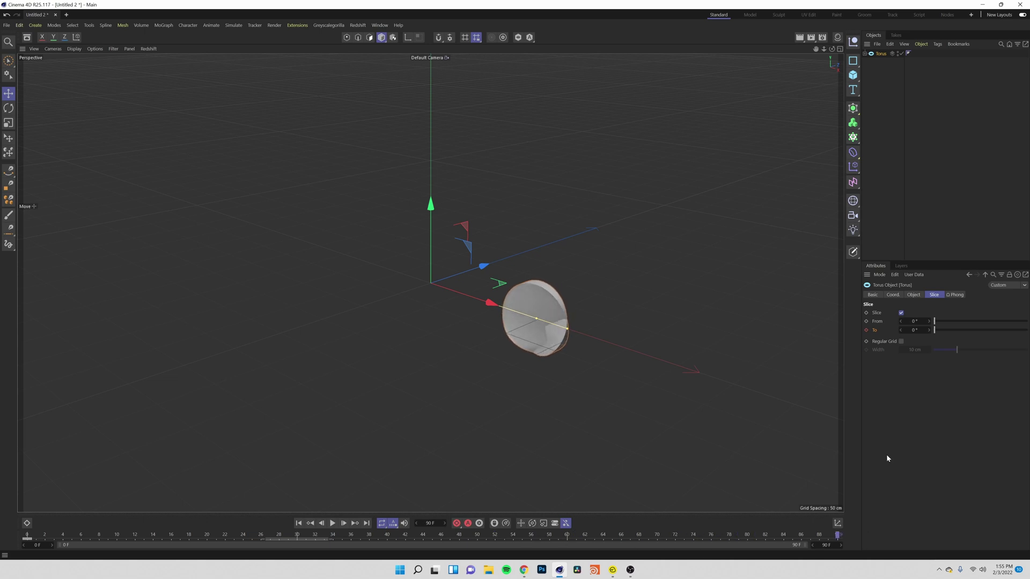
drag(934, 330, 1027, 331)
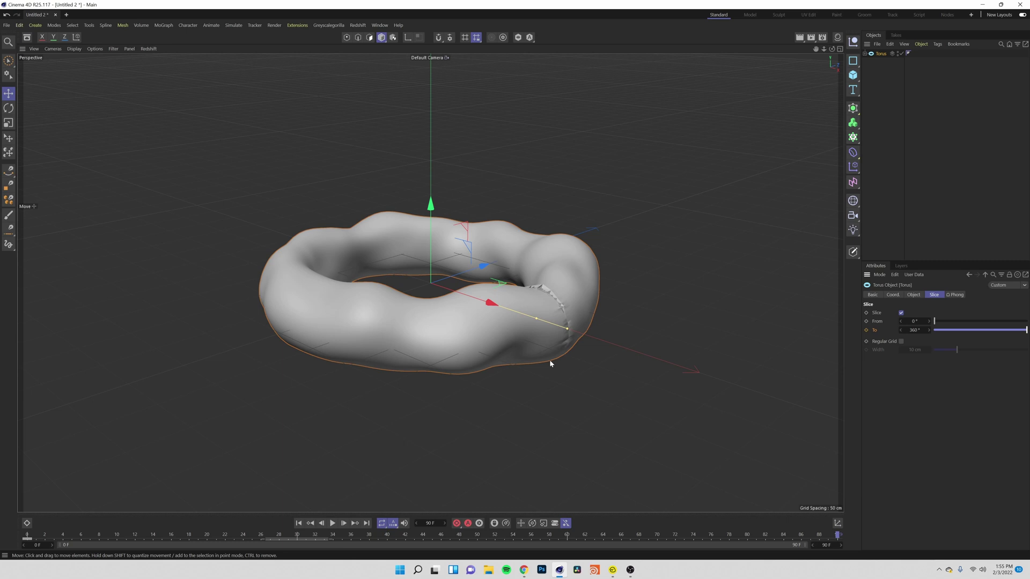
alt+drag(330, 262, 529, 254)
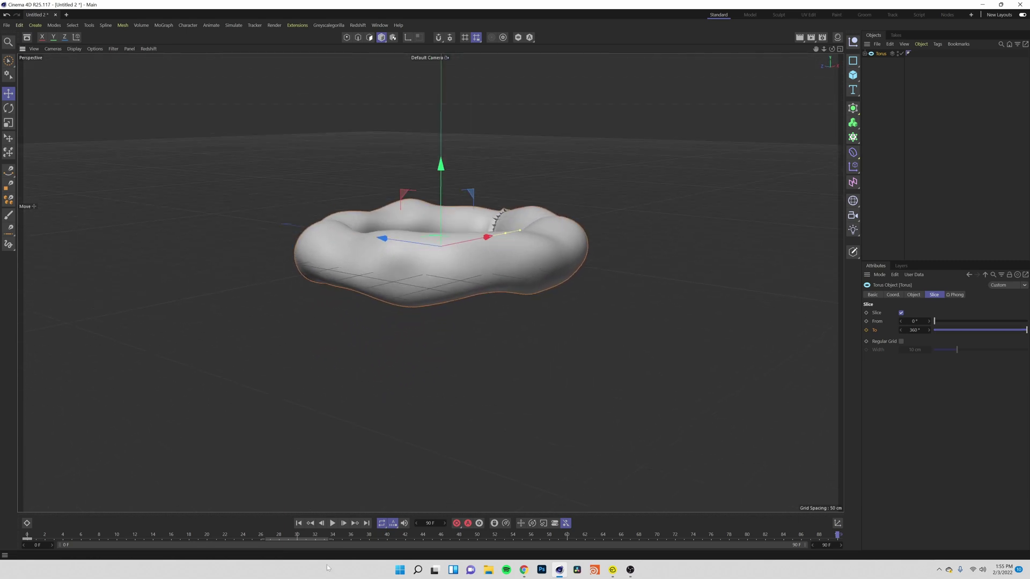
Play the torus slice animation from frame 0 and view the growing ring from a higher angle.
click(298, 524)
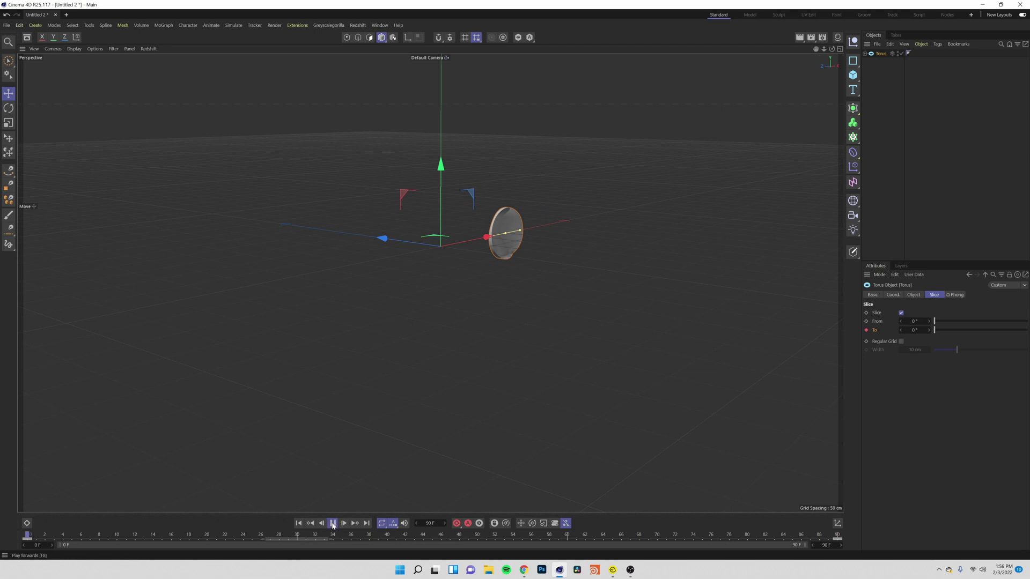
alt+drag(701, 198, 699, 177)
alt+middle_drag(547, 218, 547, 245)
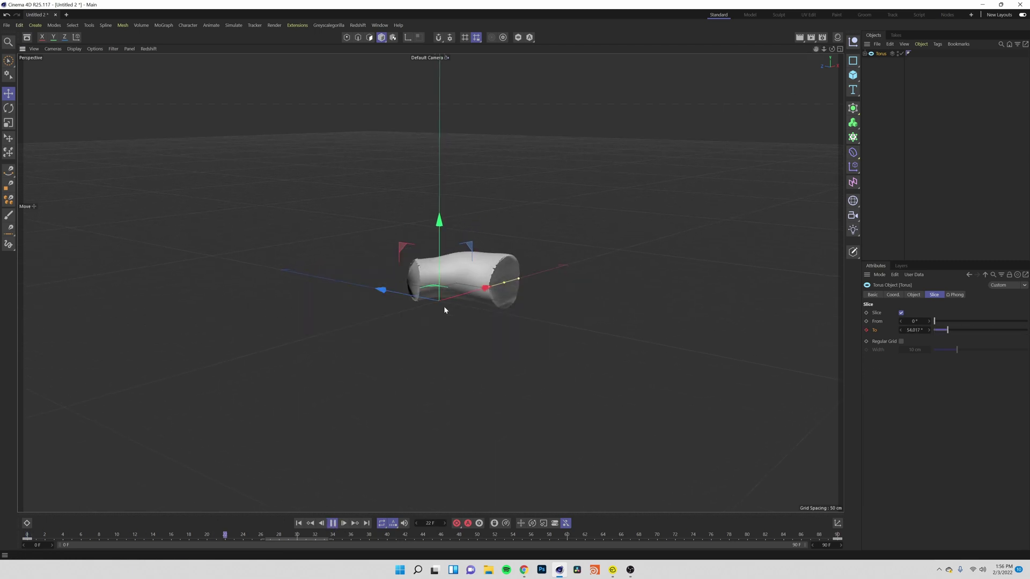
alt+drag(444, 310, 448, 344)
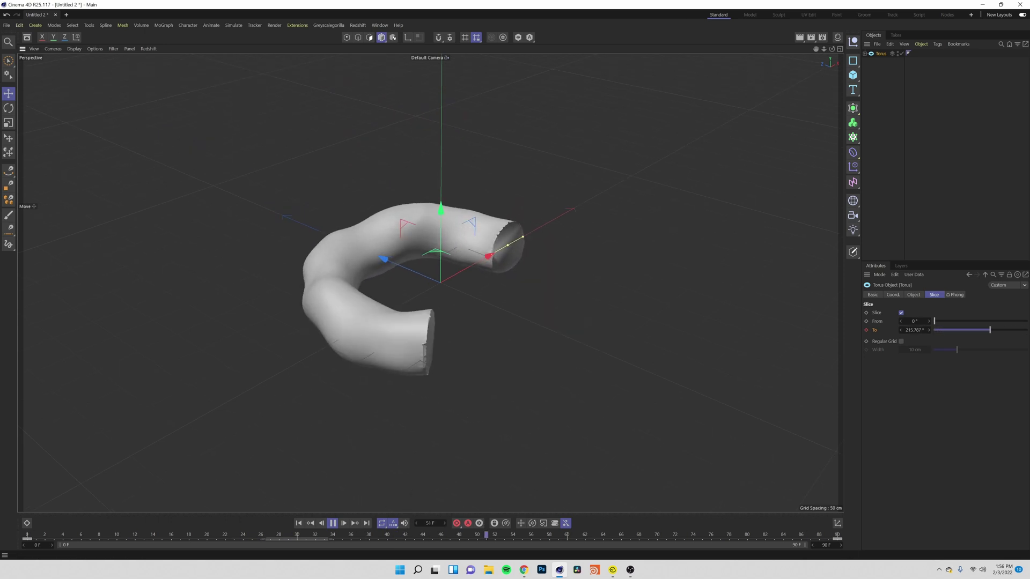
Extend the end of the timeline to 150 frames.
text(9)
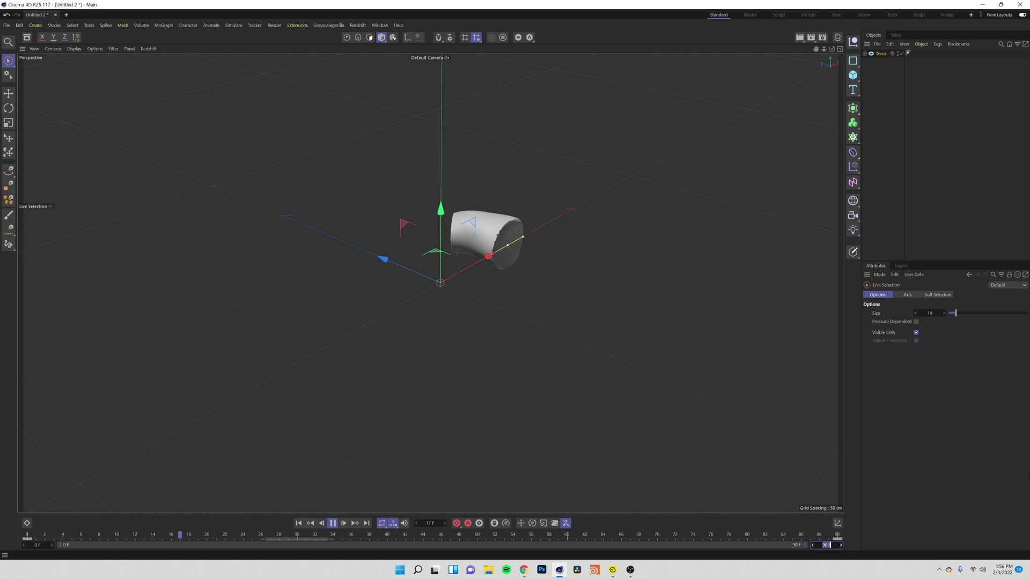
text(150)
key(Return)
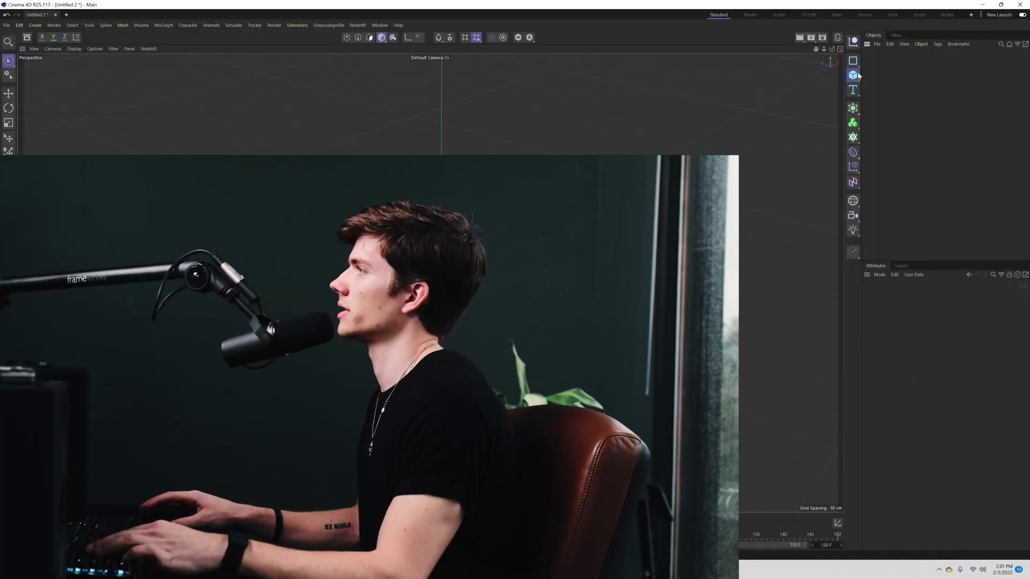
Add a sphere to the emptied scene and set its segments to 128.
click(853, 74)
click(940, 118)
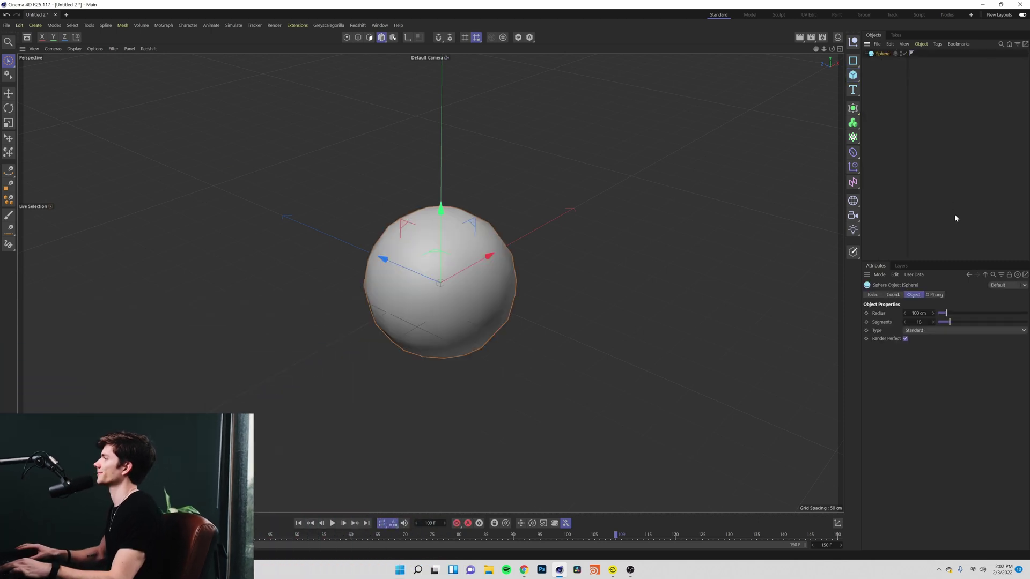
text(1)
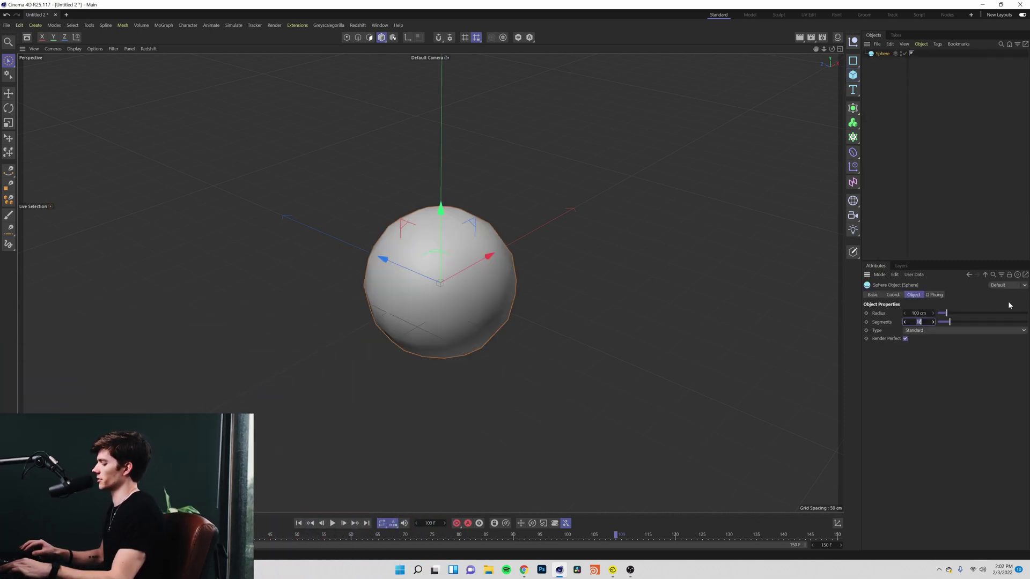
text(28)
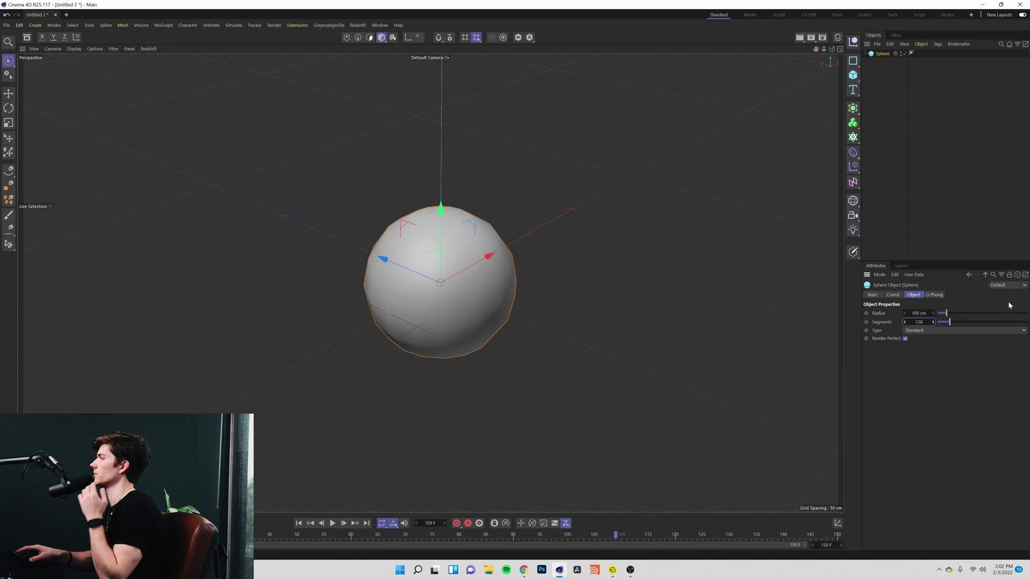
key(Return)
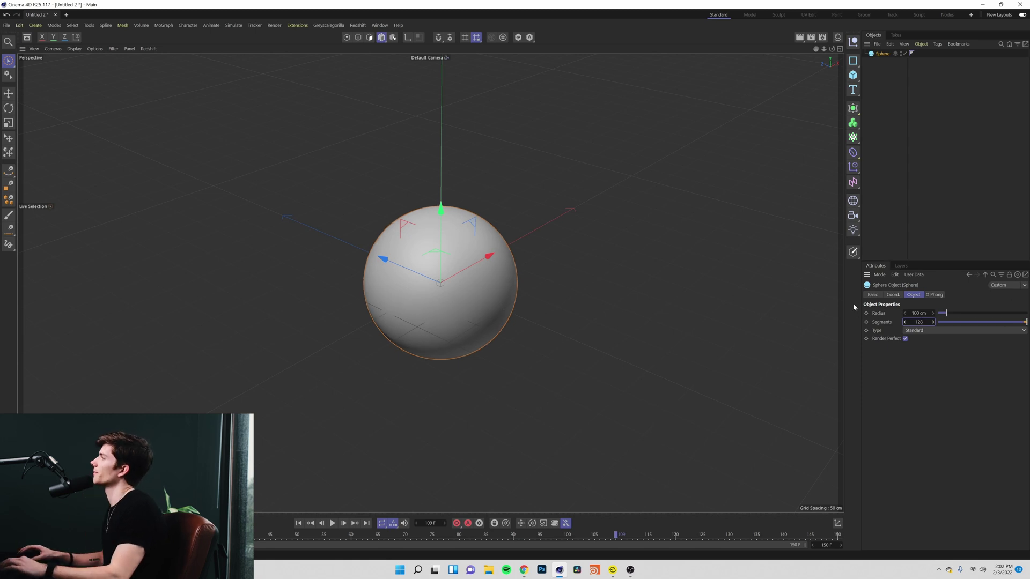
Add a Displacer under the sphere, load a Noise shader into it and open the noise settings.
click(853, 154)
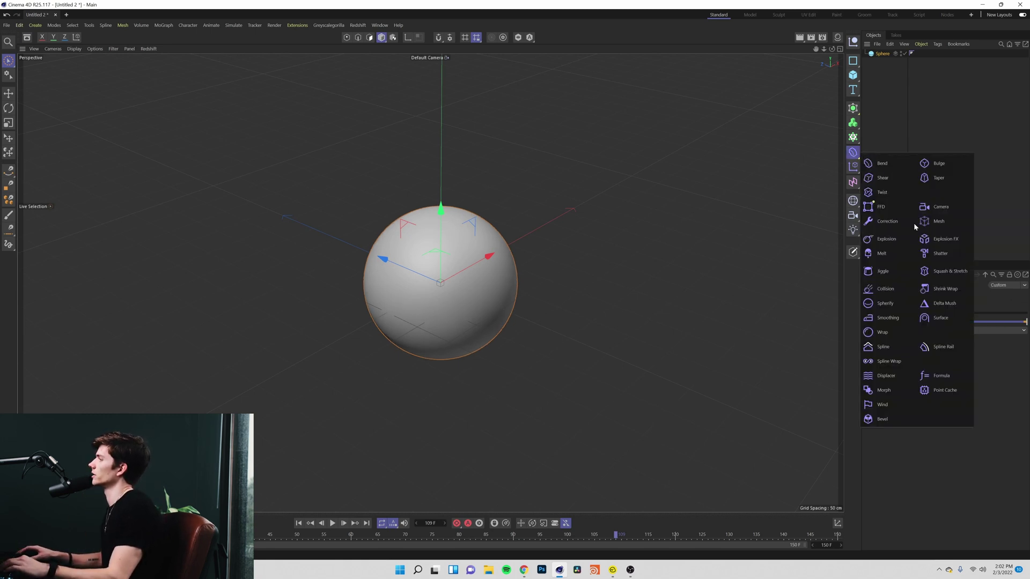
click(884, 376)
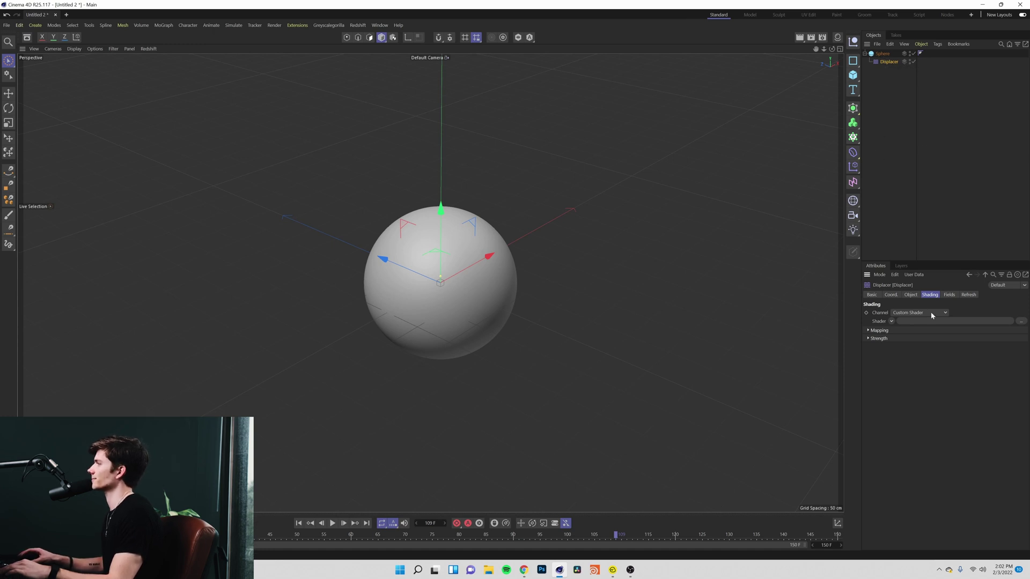
click(891, 321)
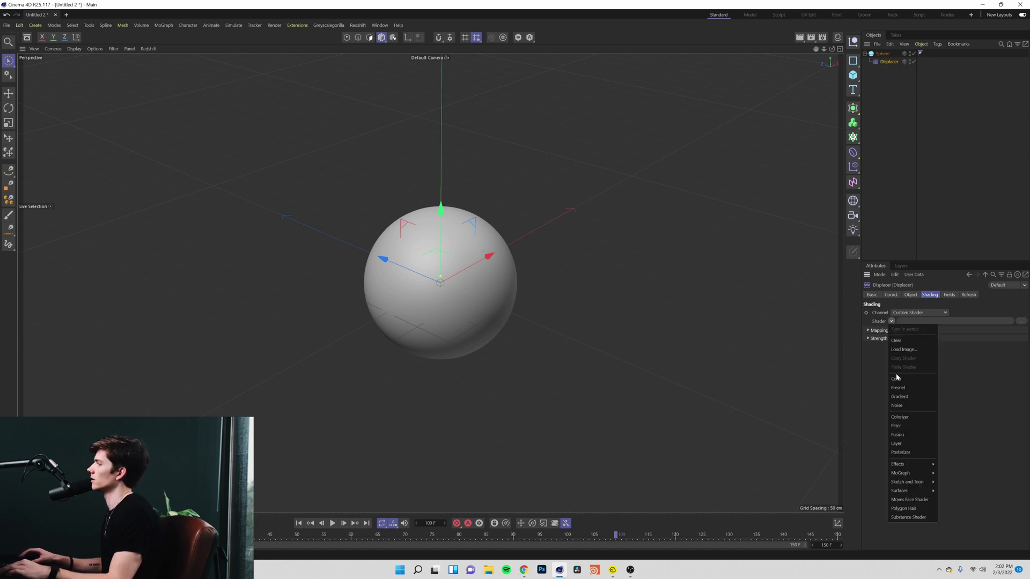
click(897, 405)
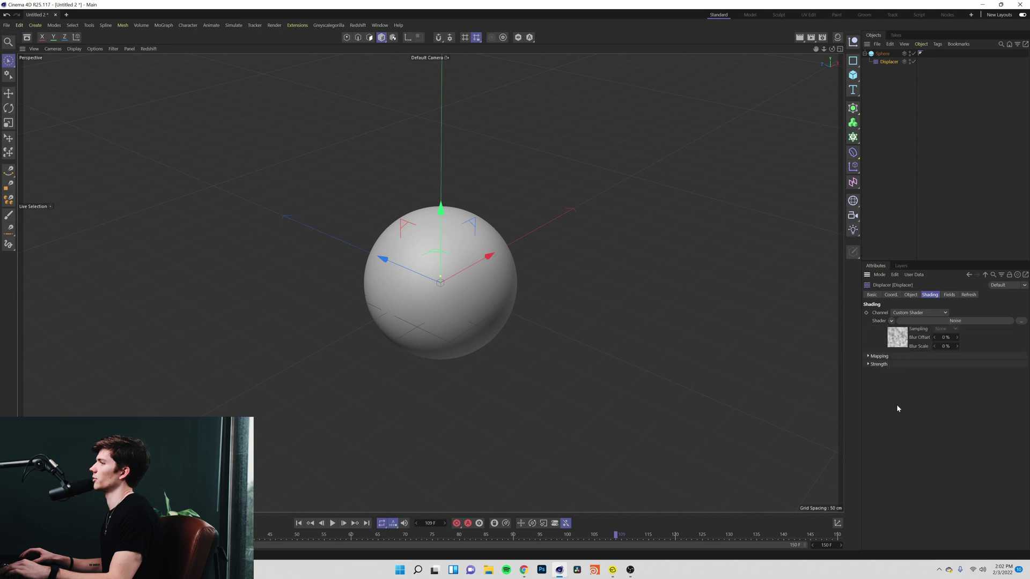
click(895, 340)
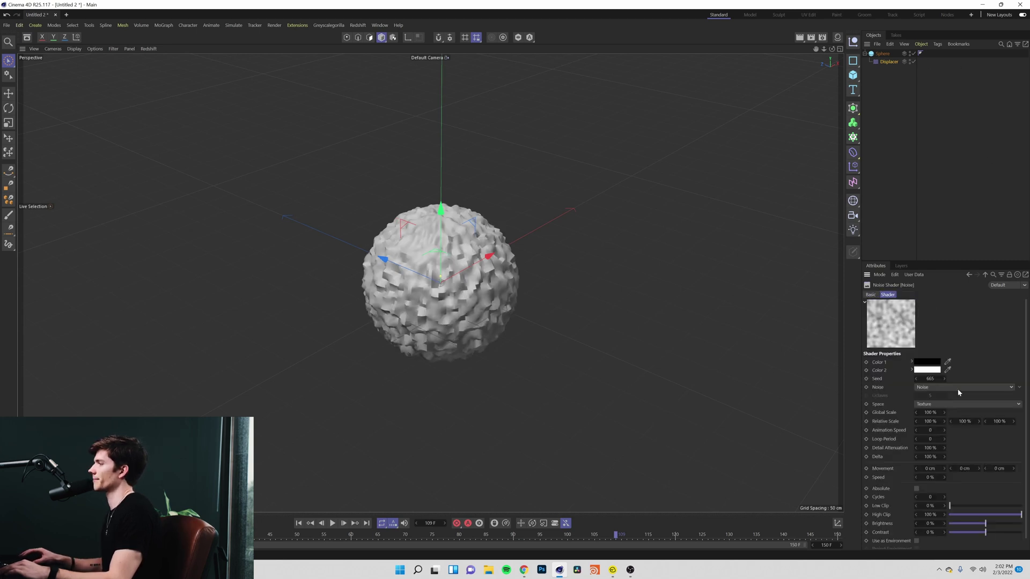
Inspect the rough displaced surface up close and place the sphere inside a Subdivision Surface.
scroll(436, 304, up, 10)
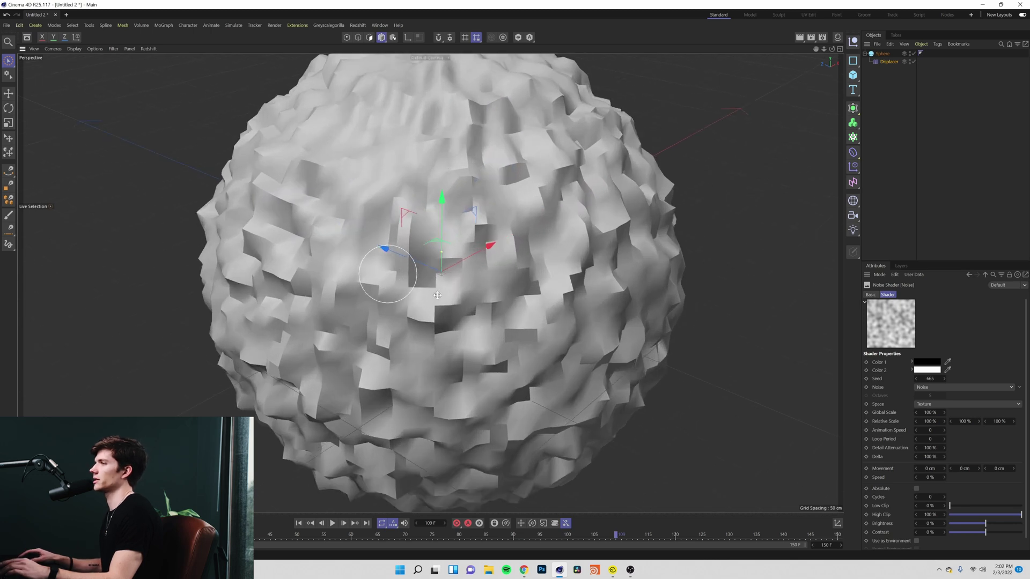
alt+drag(440, 304, 550, 284)
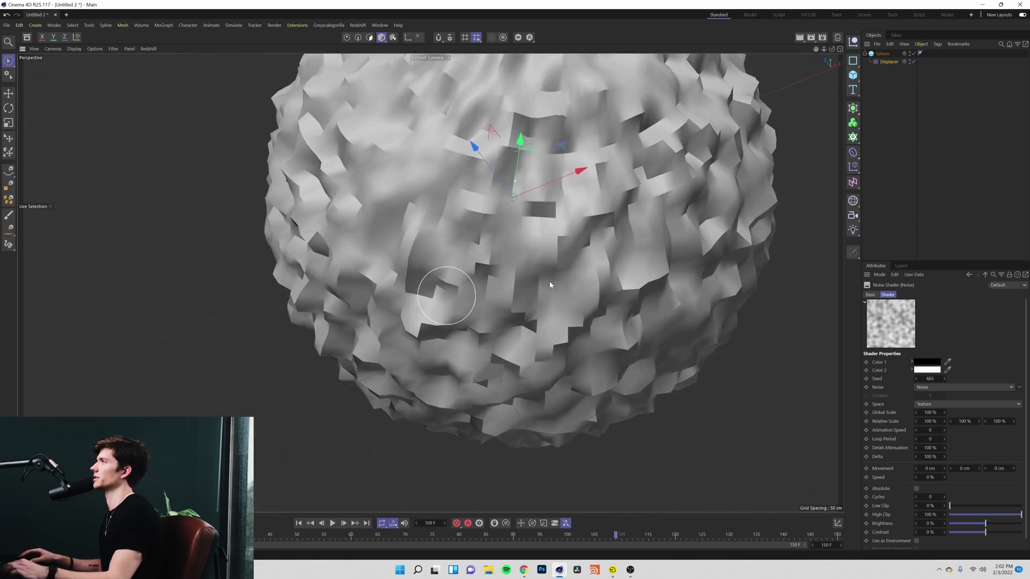
click(883, 54)
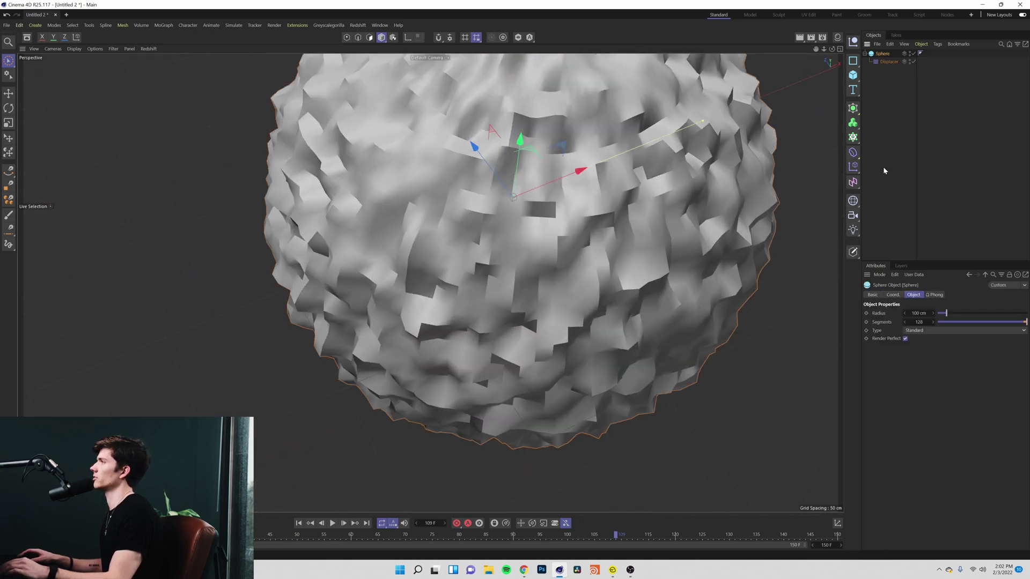
alt+click(853, 108)
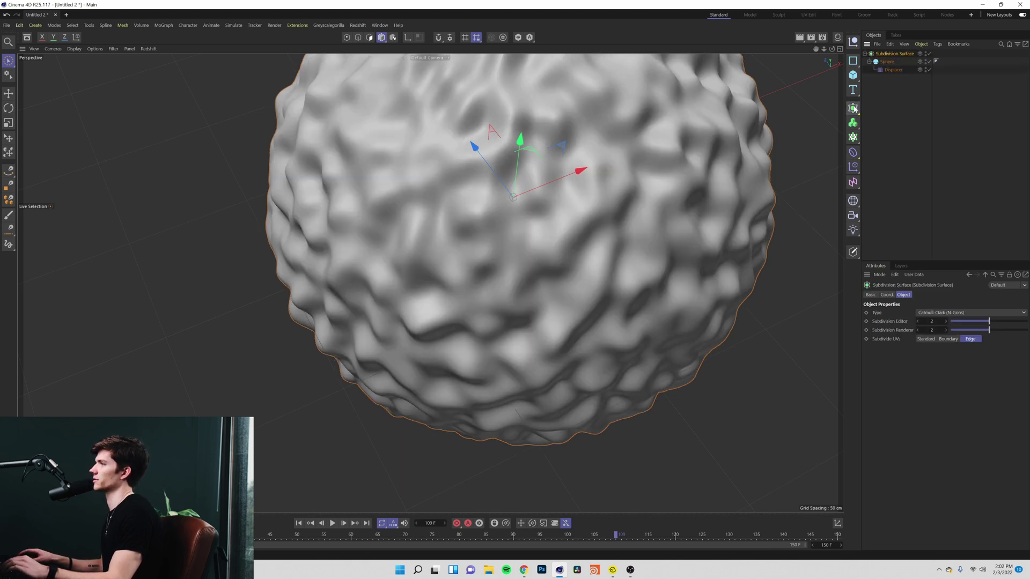
scroll(531, 279, down, 8)
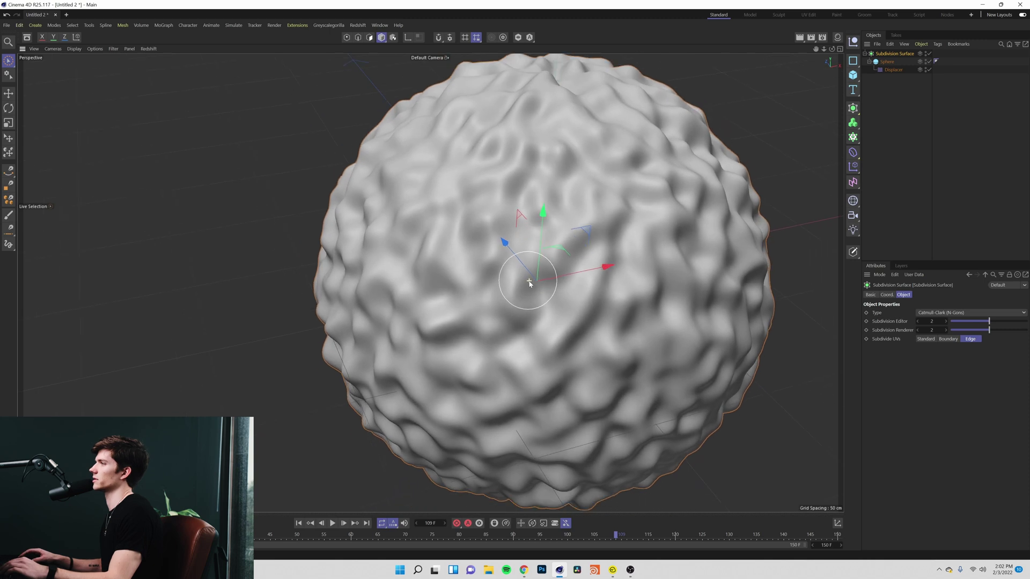
alt+drag(553, 287, 560, 293)
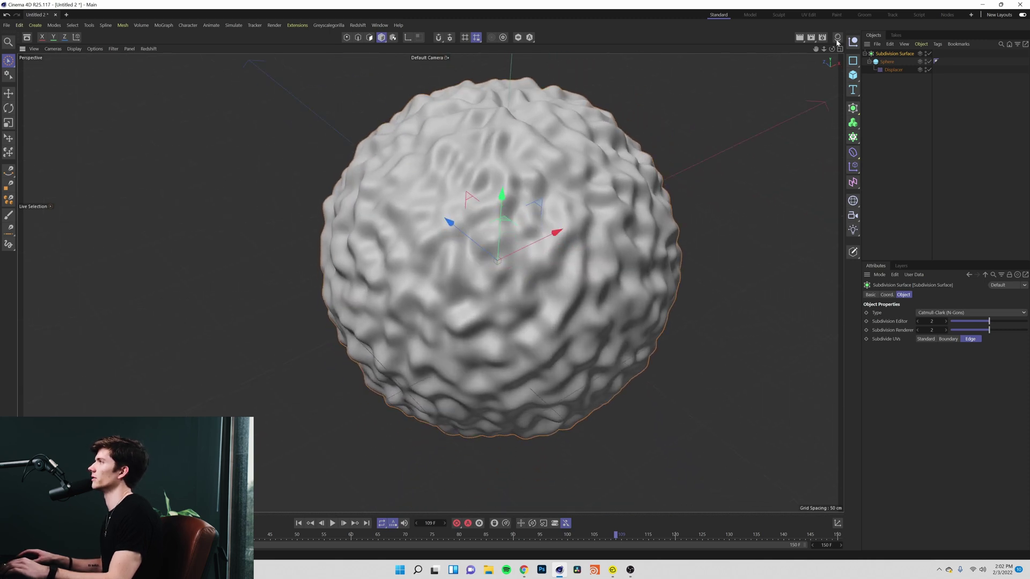
Set the Displacer noise's animation speed to 1 and preview the movement through playback.
click(890, 69)
click(894, 338)
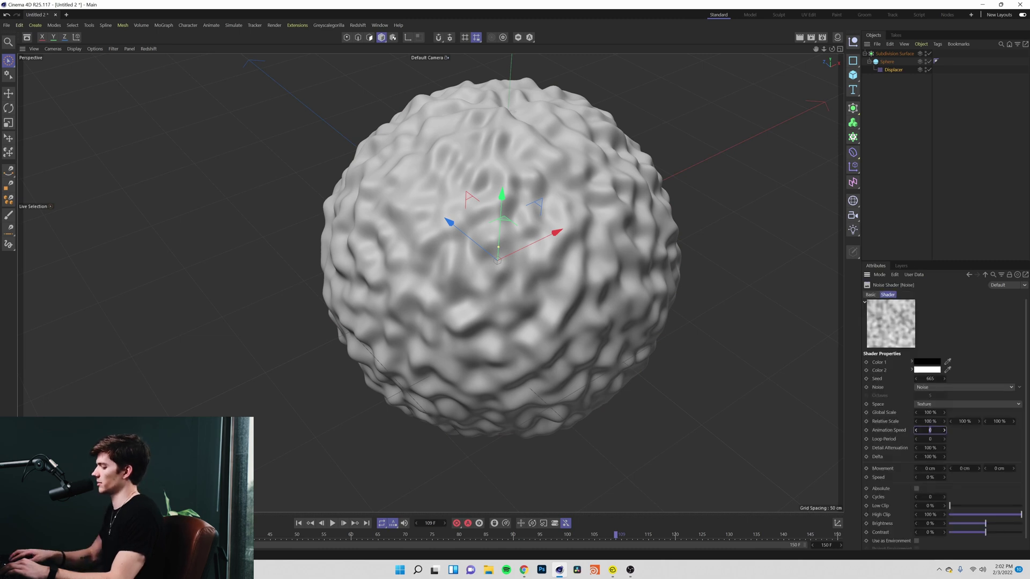
text(1)
key(Return)
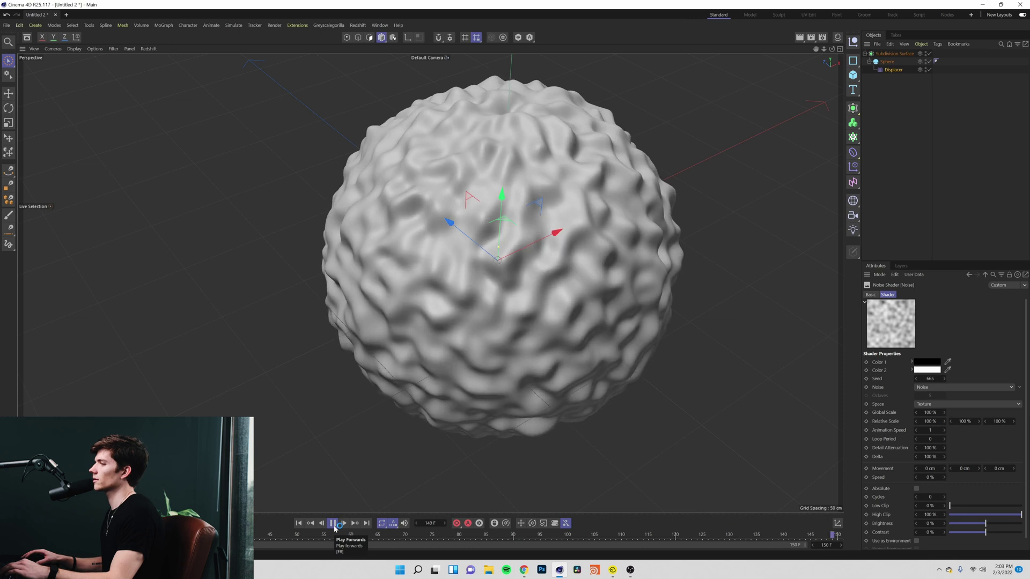
click(334, 528)
Switch the noise type to Luka with 385% global scale, -50% brightness, 15% low clip and 88% high clip.
click(947, 386)
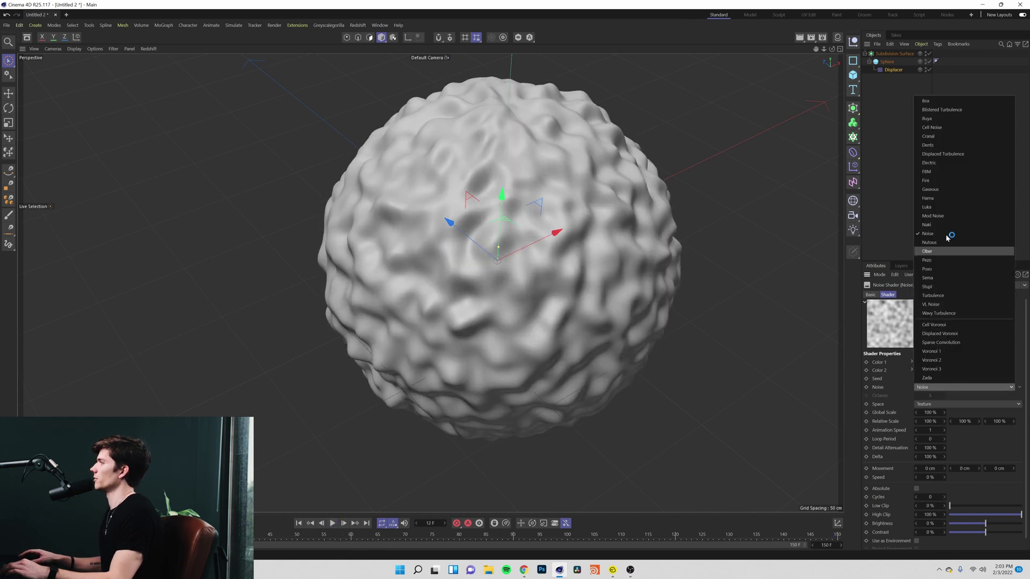
click(942, 213)
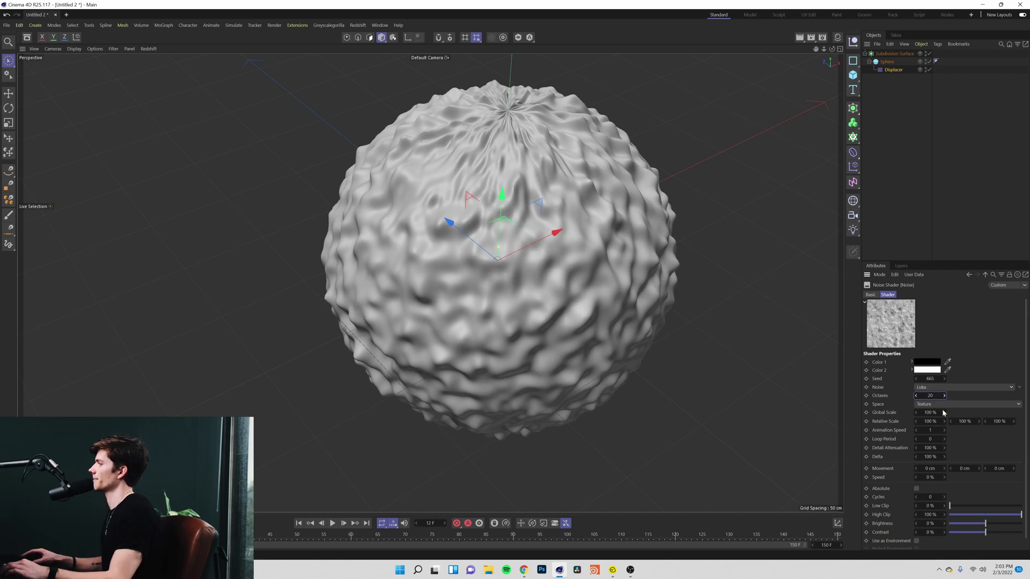
drag(927, 413, 969, 531)
drag(950, 506, 958, 508)
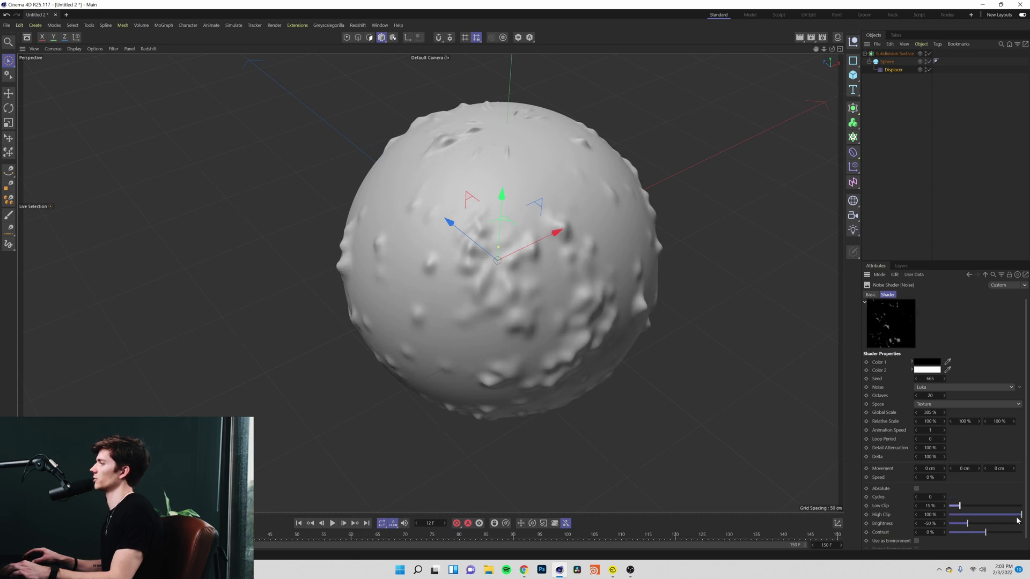
drag(1017, 520, 1010, 517)
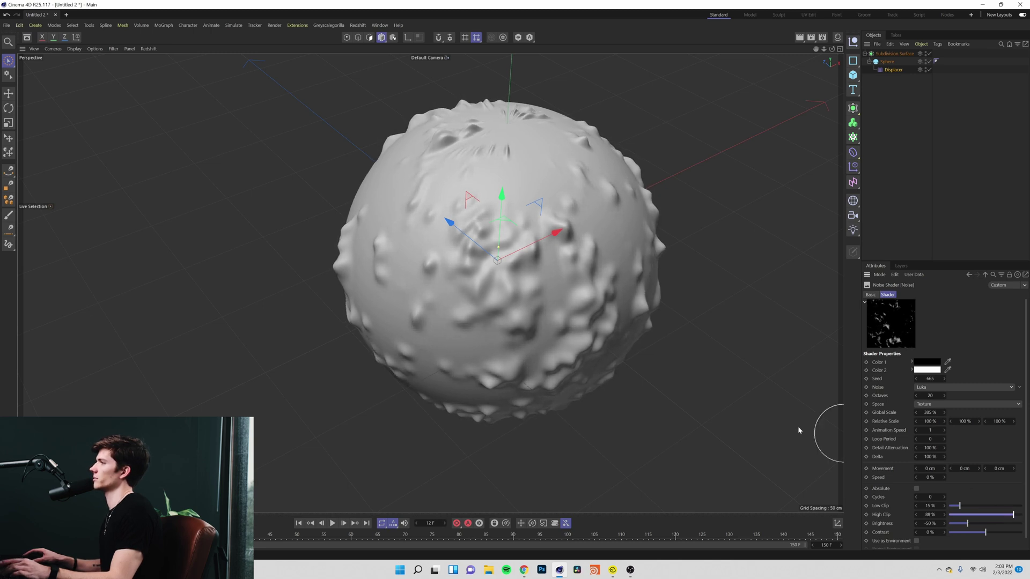
Reframe the displaced sphere and play back its Luka noise animation.
alt+drag(447, 245, 508, 293)
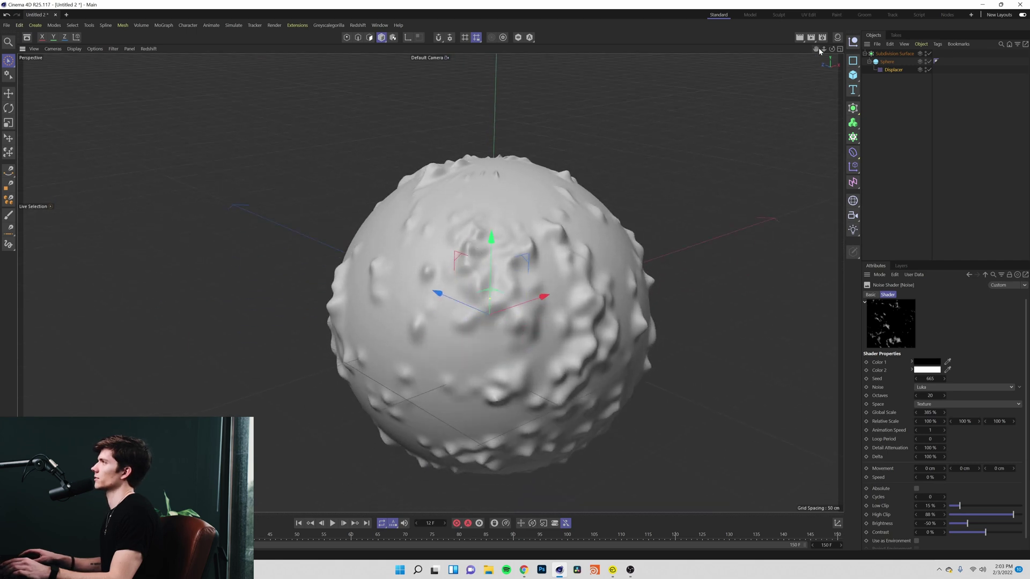
drag(818, 47, 754, 125)
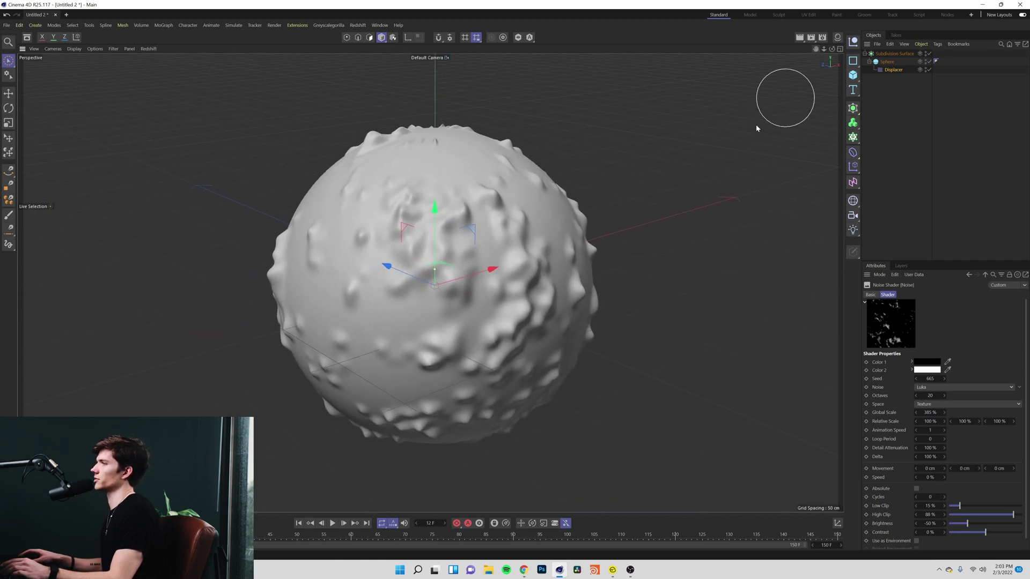
mouse_move(439, 245)
alt+mouse_down()
mouse_move(396, 257)
mouse_move(423, 255)
alt+mouse_up()
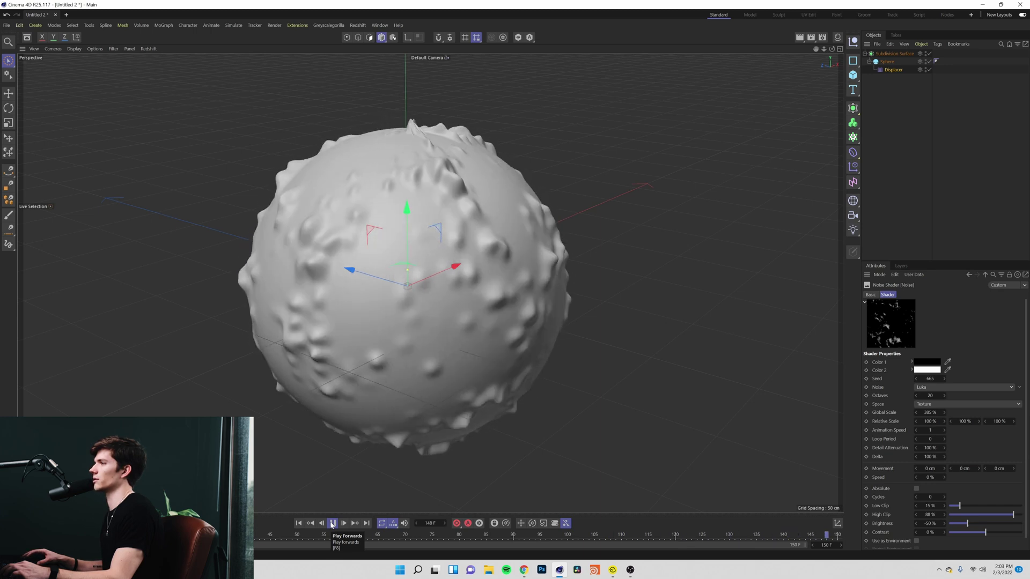
click(333, 523)
Change the Displacer's noise type to Voronoi 1.
click(932, 388)
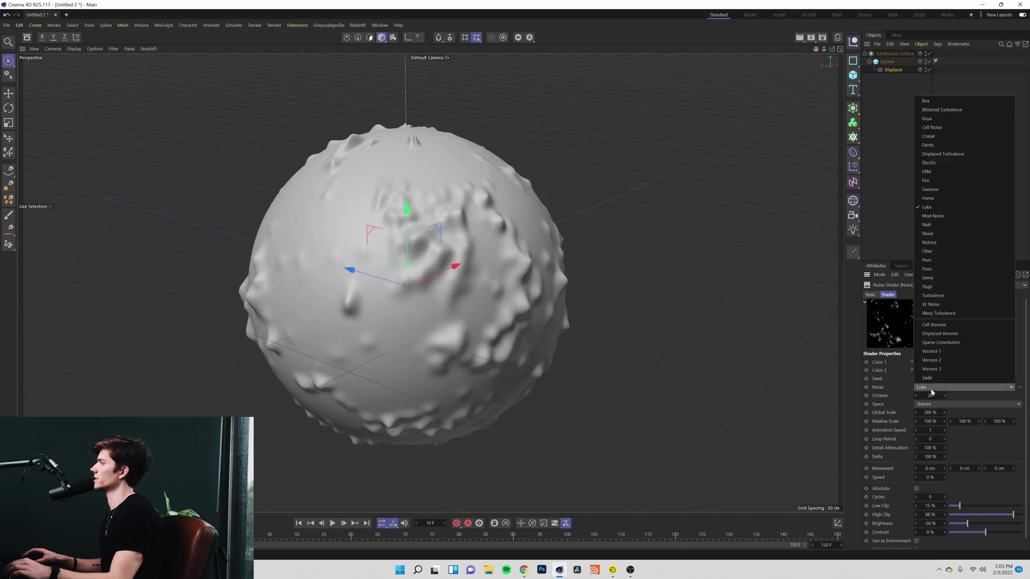
click(932, 351)
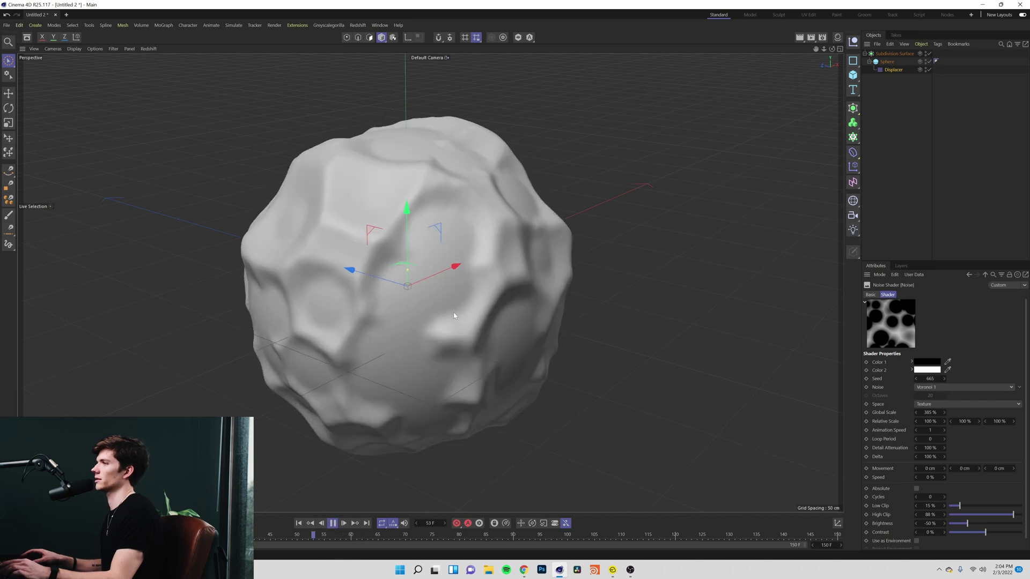
Examine the animated Voronoi 1 displacement on the sphere from several angles and distances, and stop the playback.
alt+drag(431, 283, 453, 379)
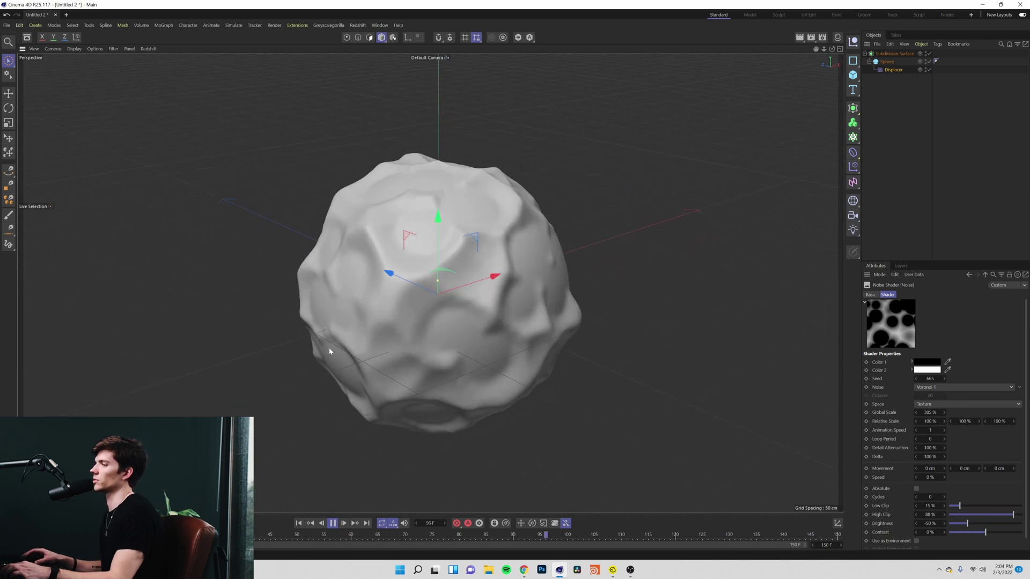
scroll(467, 279, up, 5)
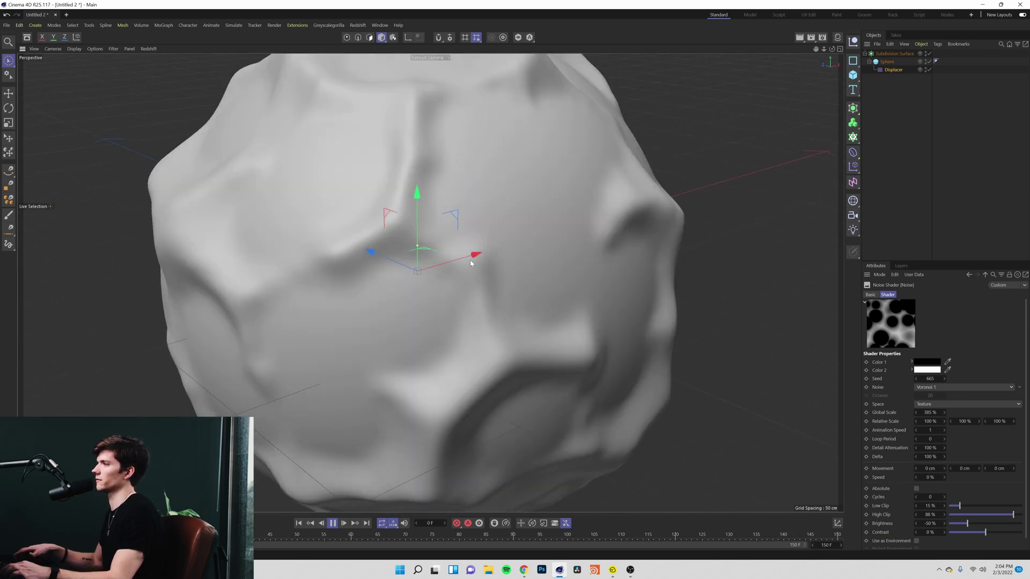
scroll(456, 291, up, 4)
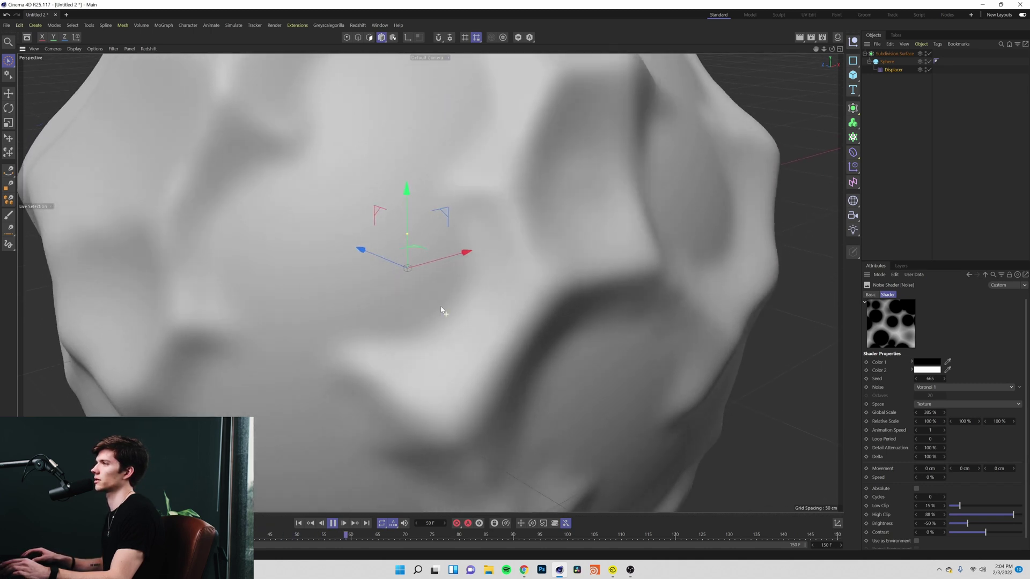
alt+drag(441, 310, 450, 334)
scroll(451, 334, down, 8)
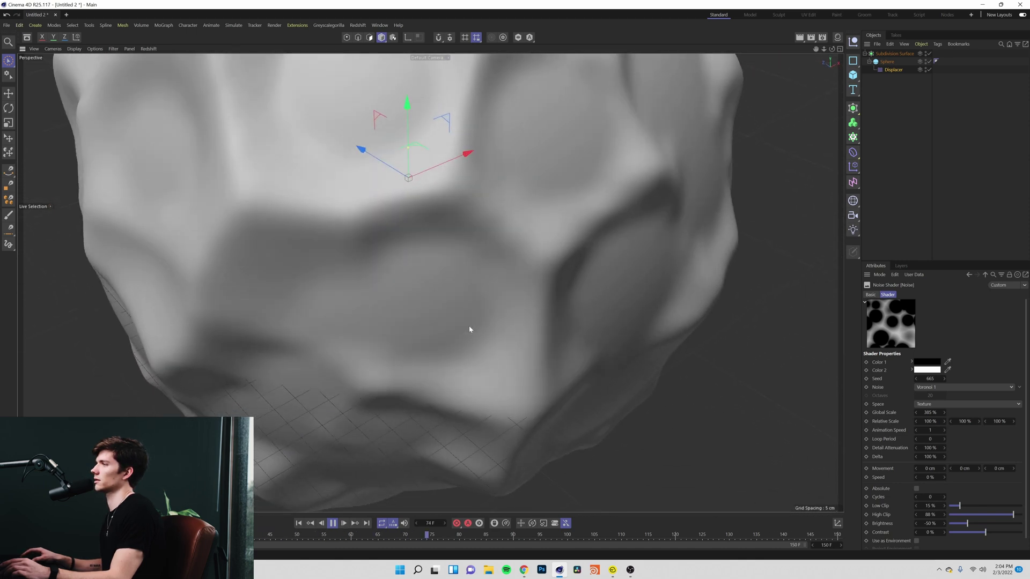
scroll(472, 326, down, 3)
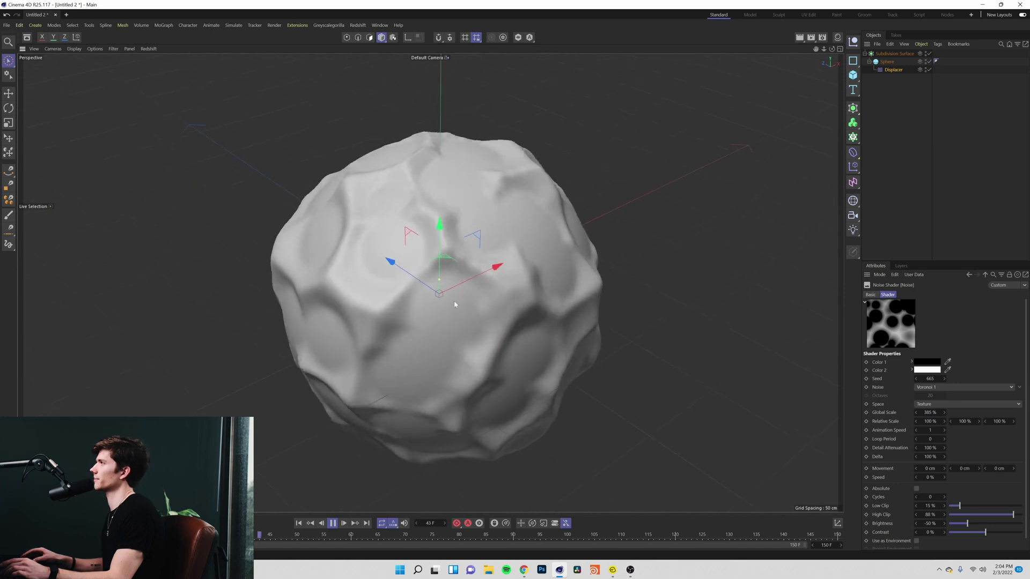
key(F8)
Delete the whole Subdivision Surface hierarchy, including the sphere and its Displacer.
key(ctrl+shift+a)
drag(928, 126, 869, 57)
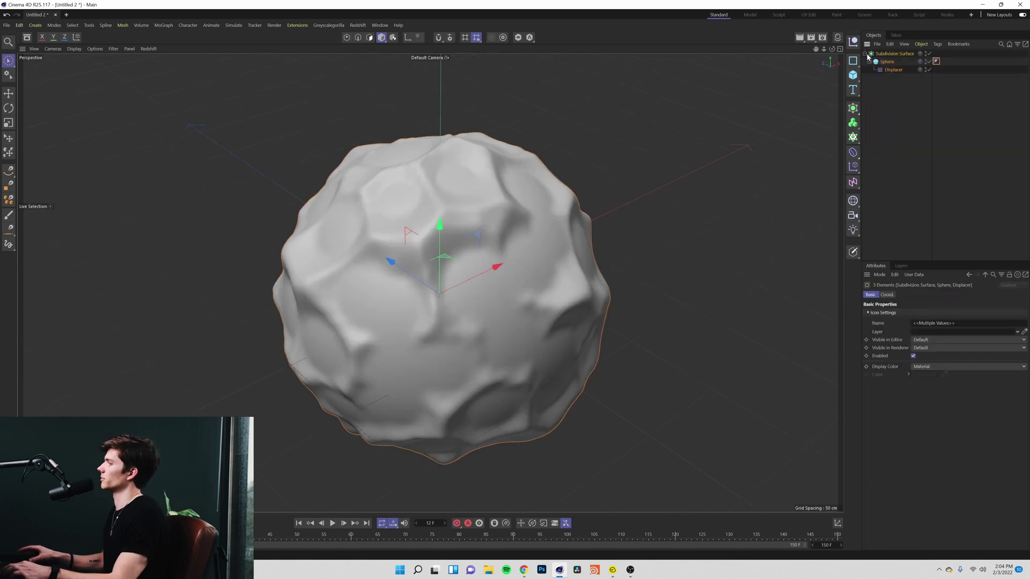
key(Delete)
Create a plane with a Displacer as its child and load a Noise shader into the Displacer.
click(853, 75)
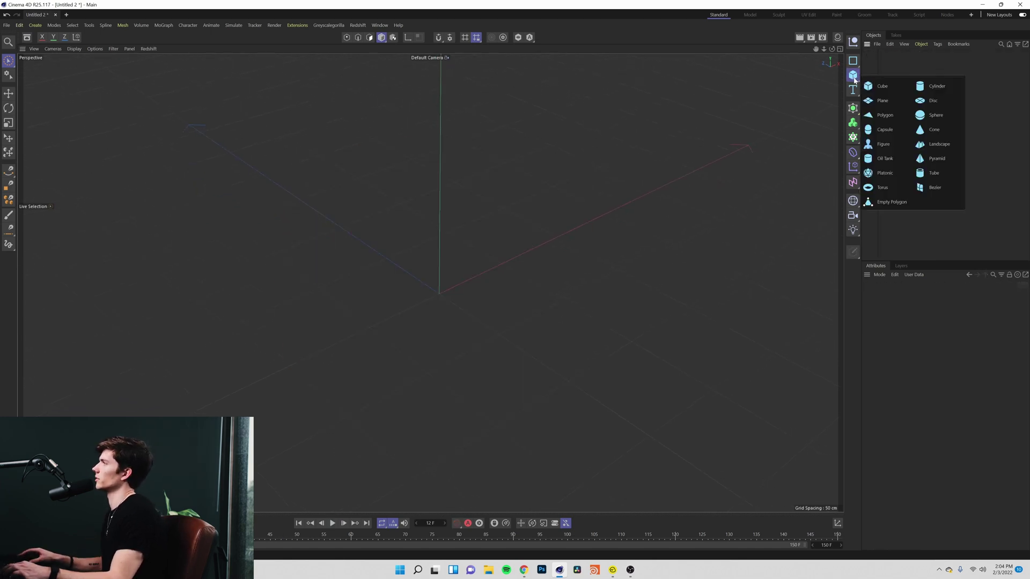
click(882, 100)
click(852, 152)
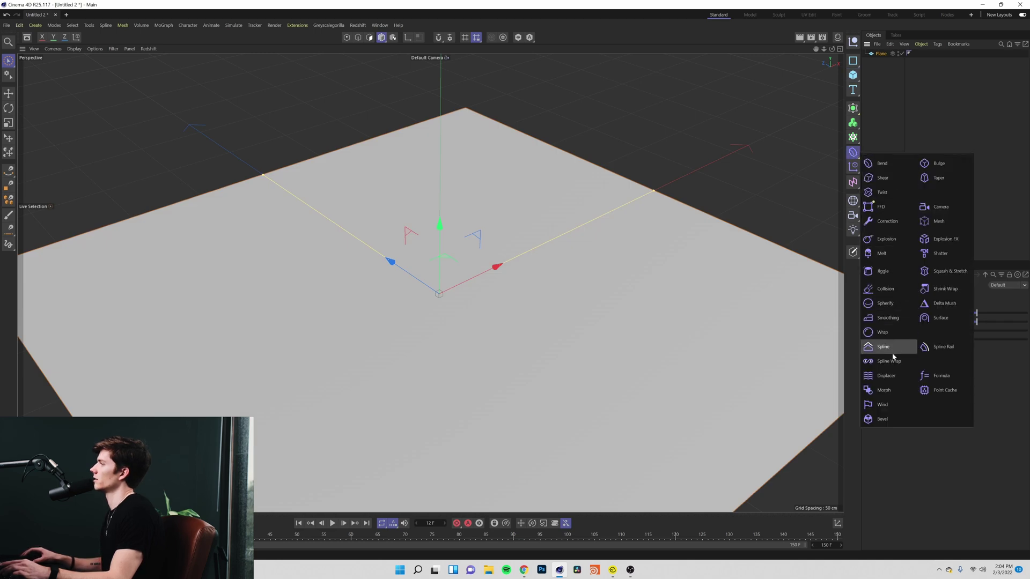
click(886, 376)
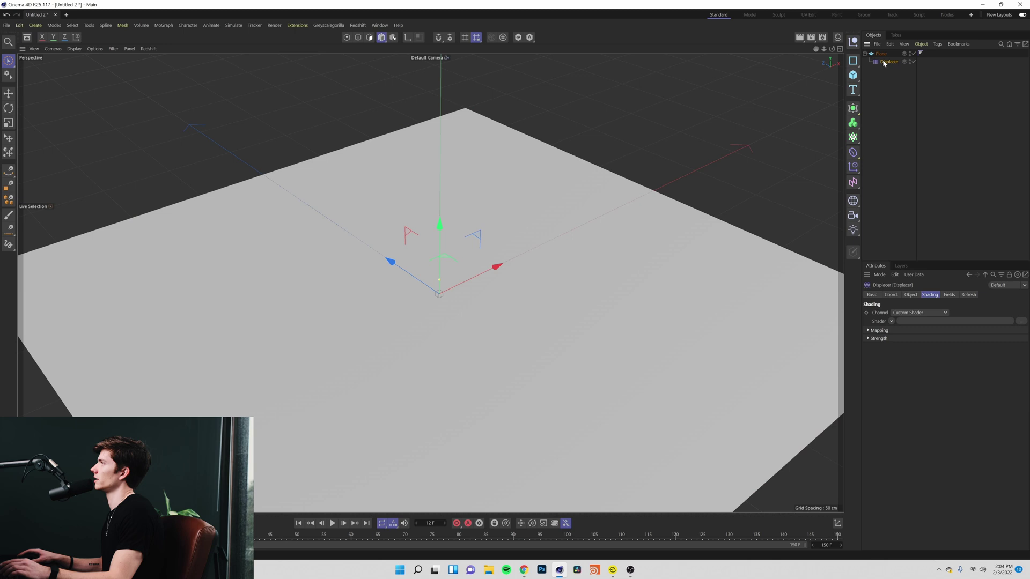
click(891, 321)
click(898, 405)
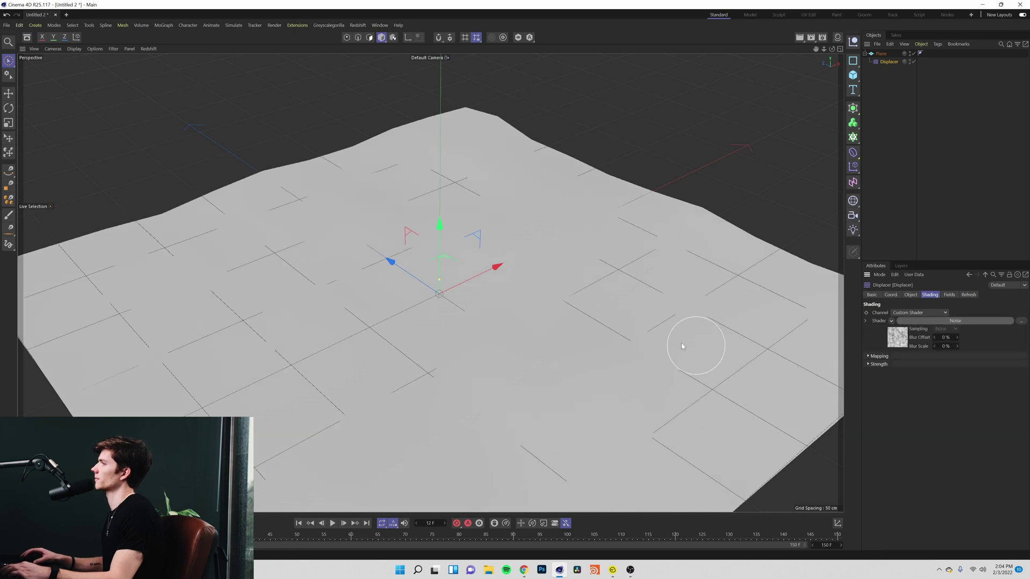
Set the plane's width segments and height segments to 200 each.
alt+drag(436, 393, 424, 335)
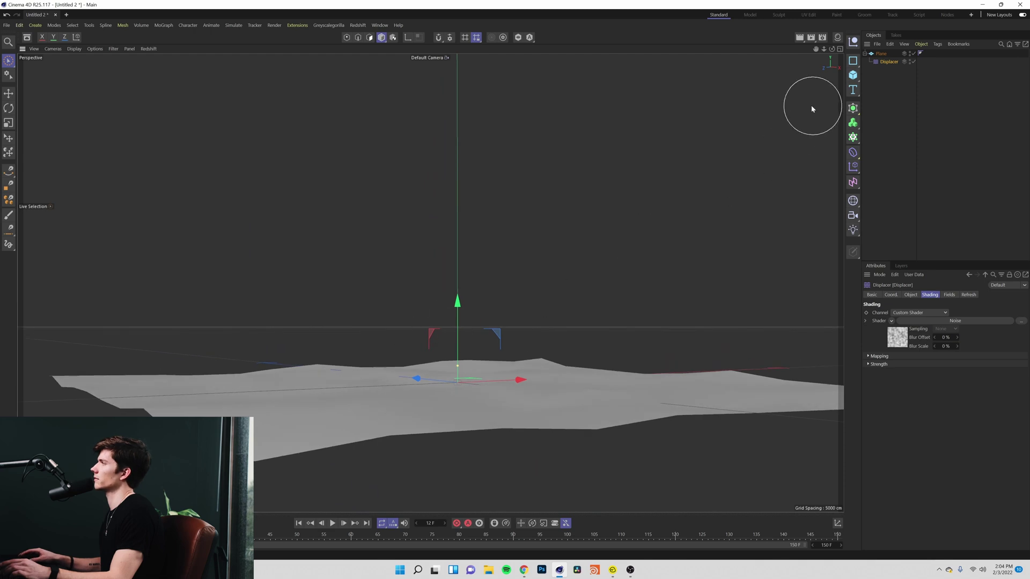
click(880, 54)
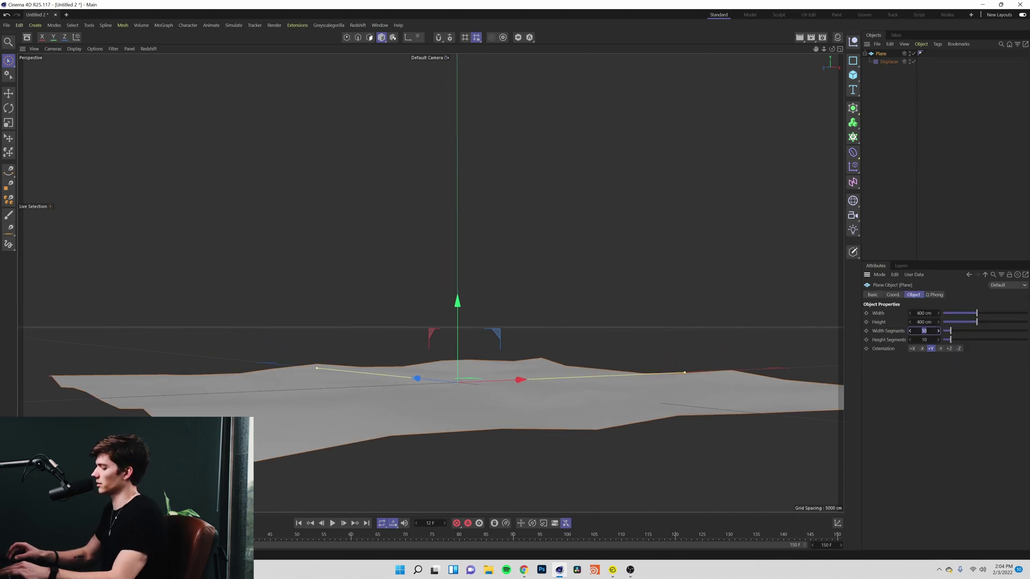
text(200)
key(Tab)
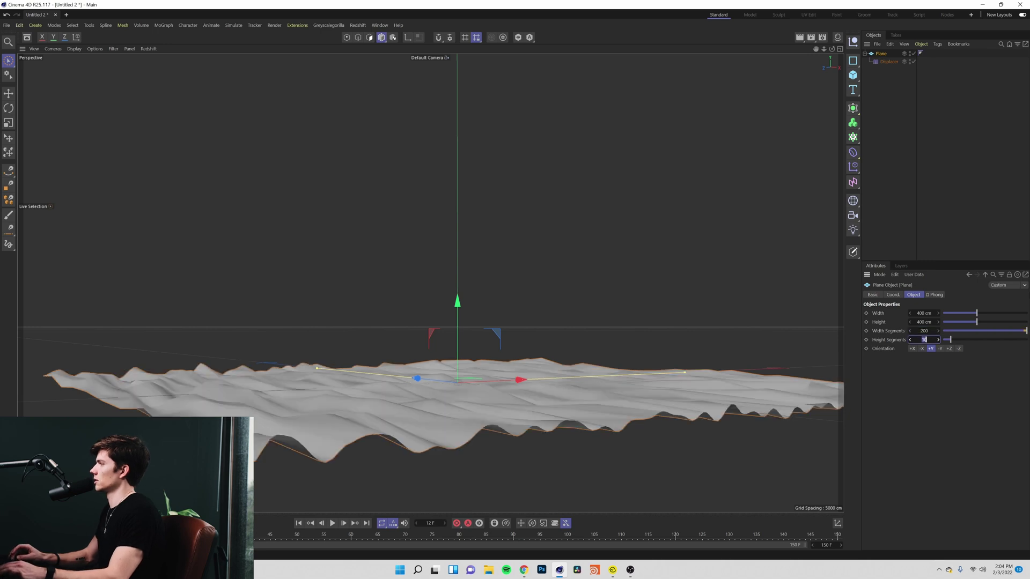
text(200)
key(Return)
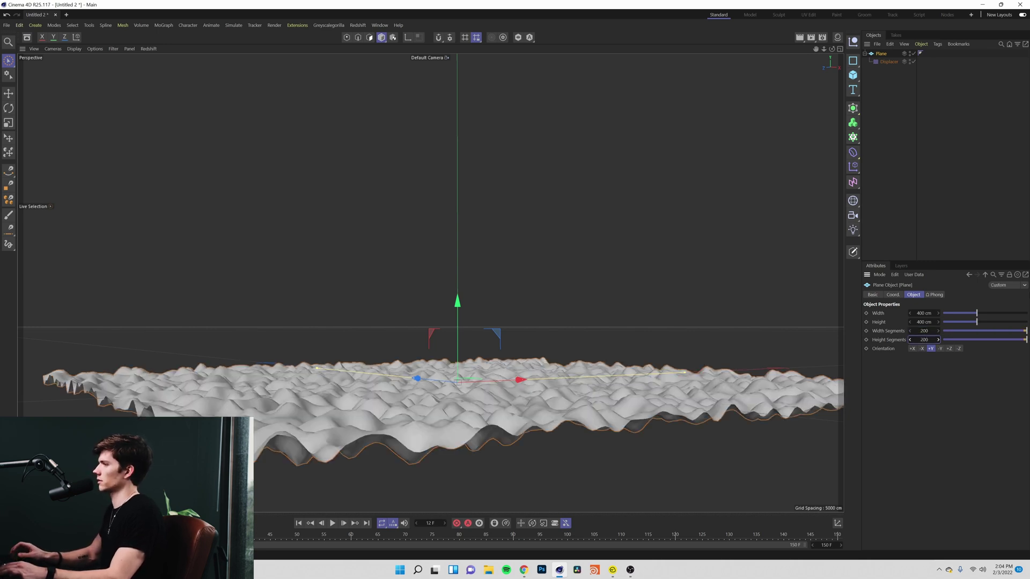
Set the Displacer's noise to 329% global scale and animation speed 1, and preview the plane's motion through playback.
alt+drag(444, 423, 459, 396)
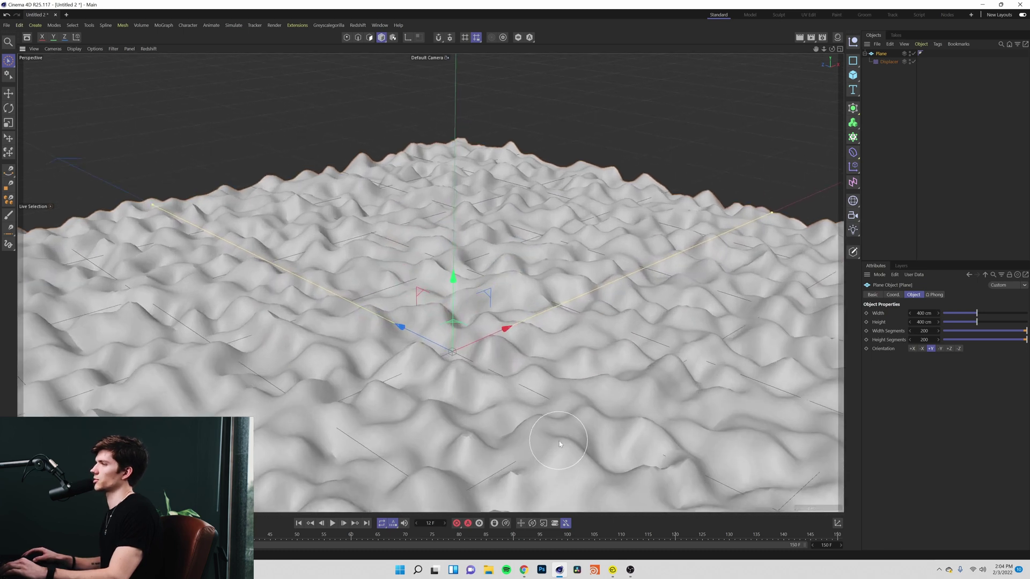
mouse_move(559, 441)
alt+mouse_down()
mouse_move(558, 419)
mouse_move(552, 462)
alt+mouse_up()
click(888, 62)
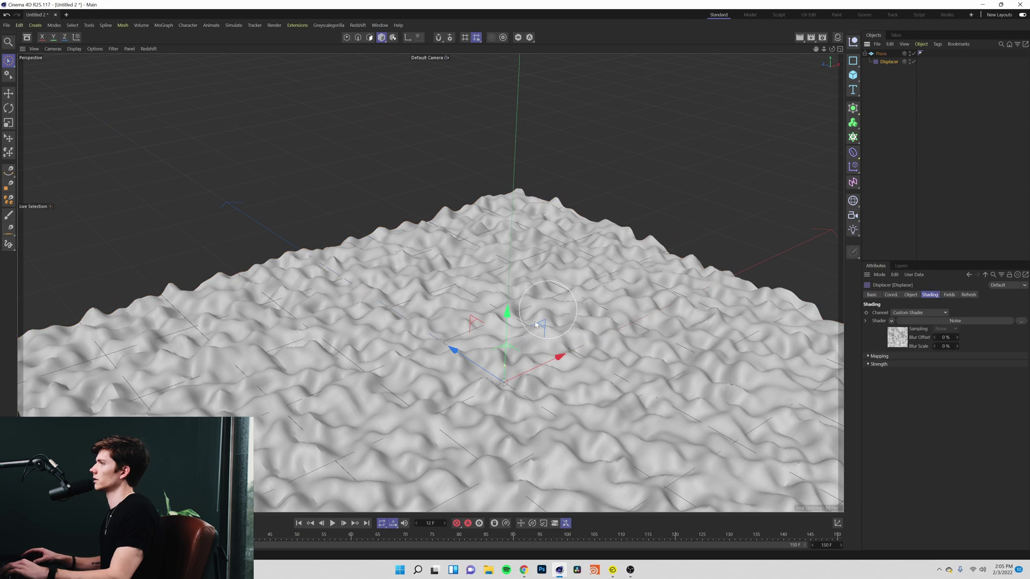
drag(815, 50, 830, 83)
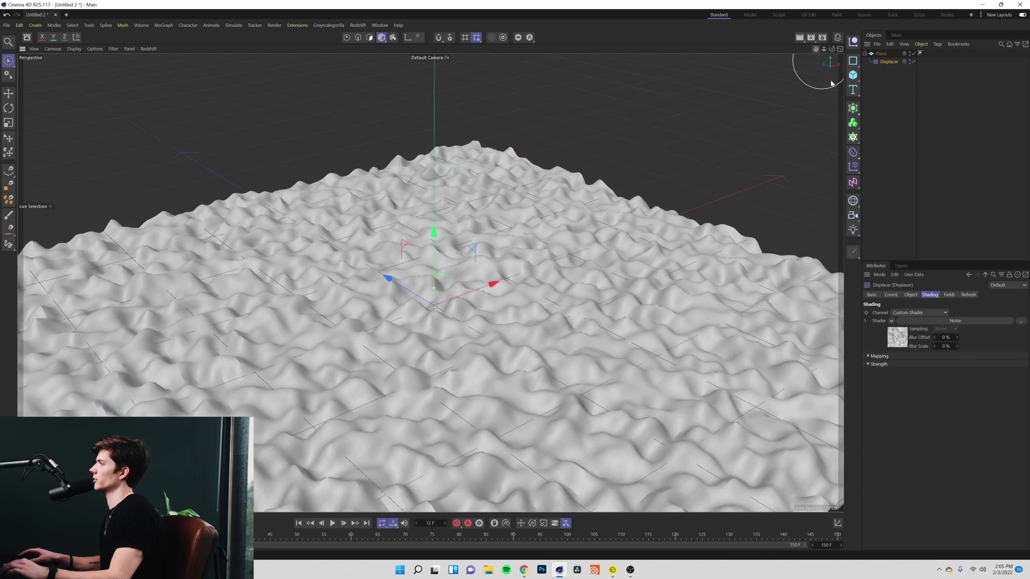
click(896, 342)
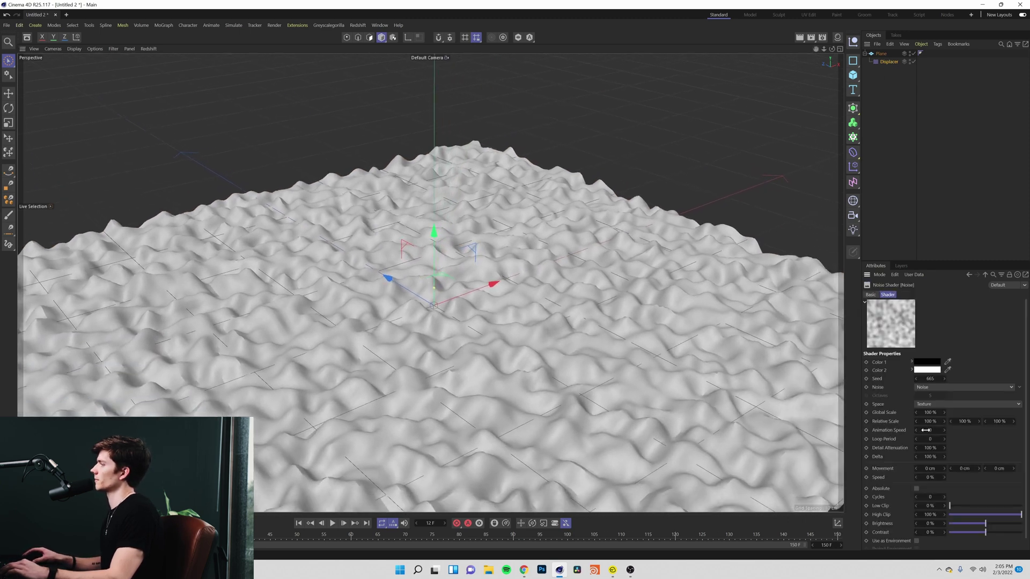
drag(928, 412, 1003, 431)
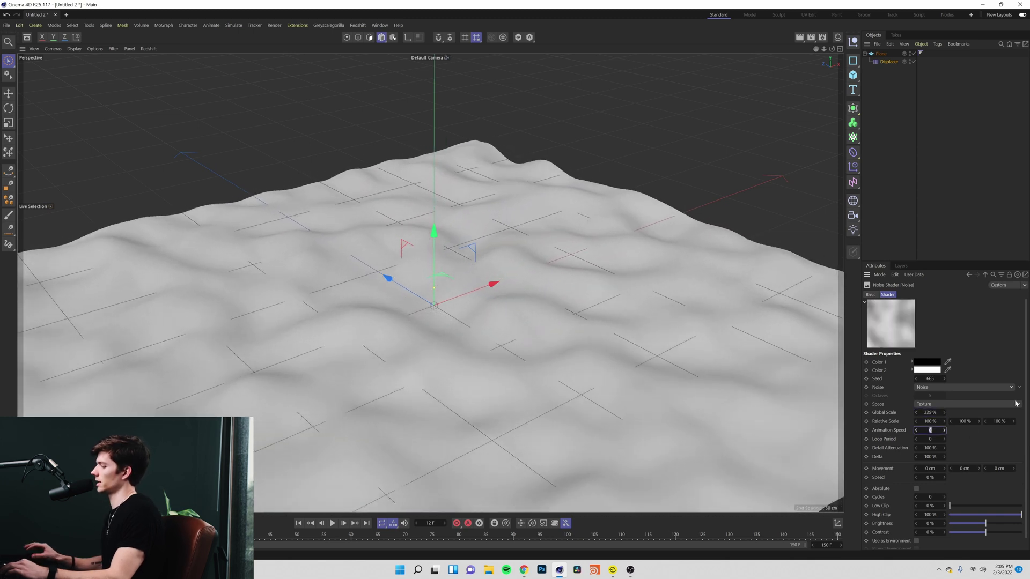
text(1)
key(Return)
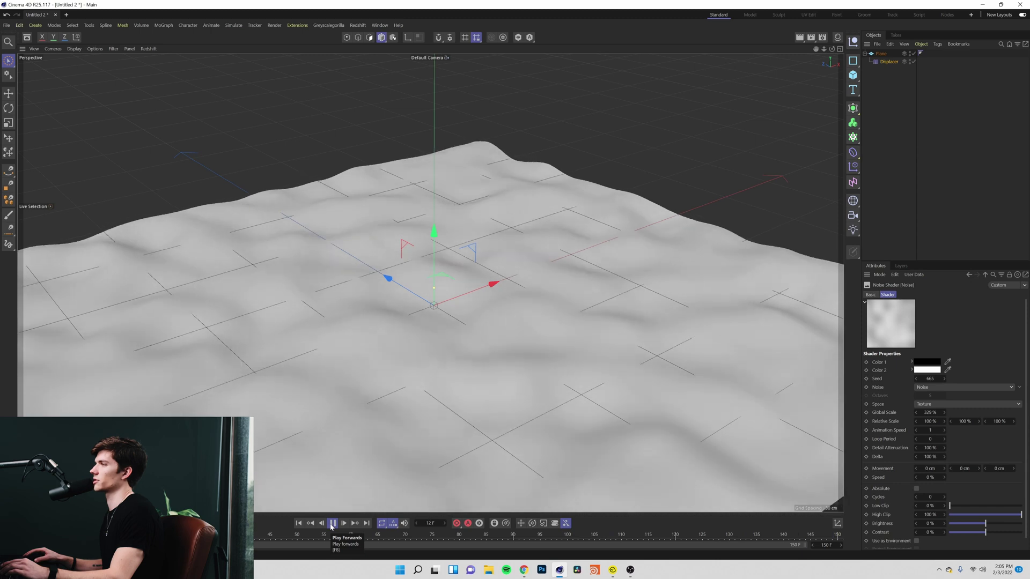
click(331, 527)
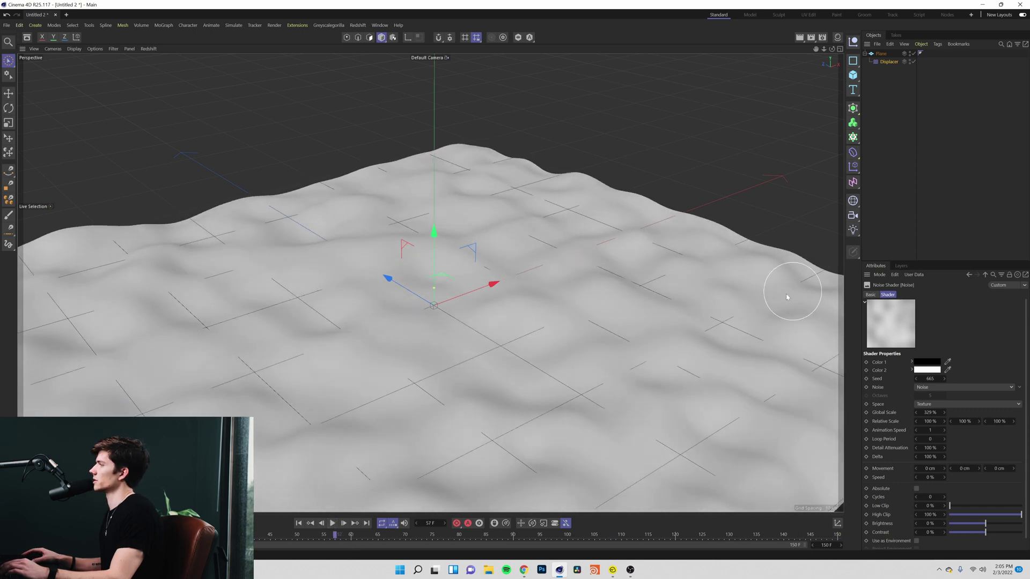
Try the Naki and Luka noise types on the plane's Displacer.
click(935, 387)
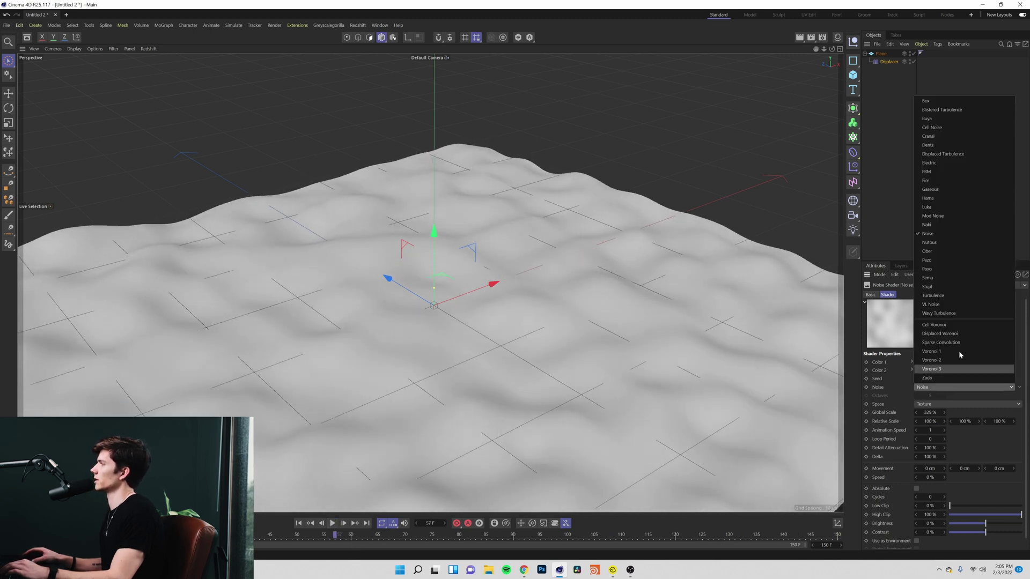
click(950, 227)
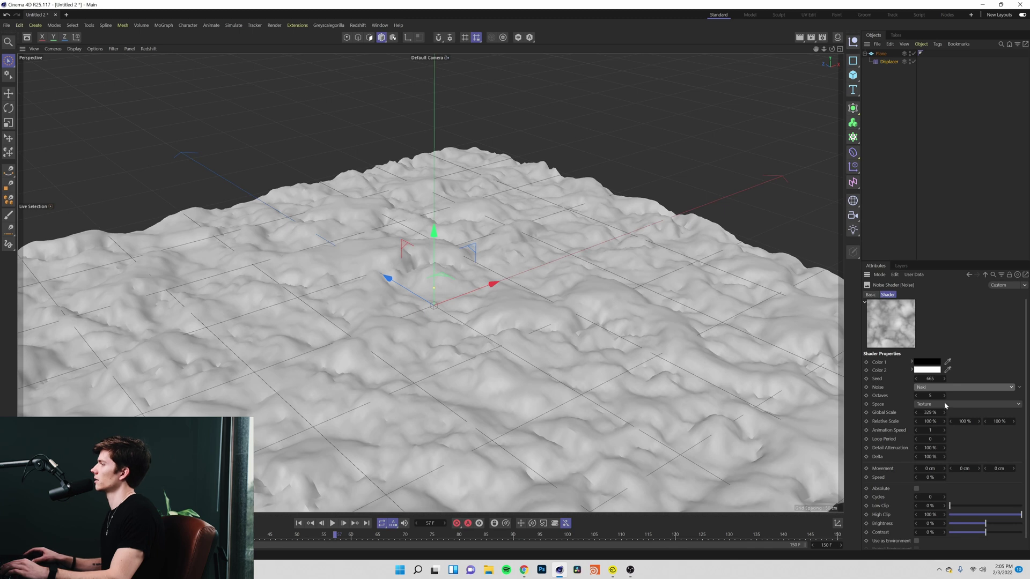
click(944, 387)
click(954, 225)
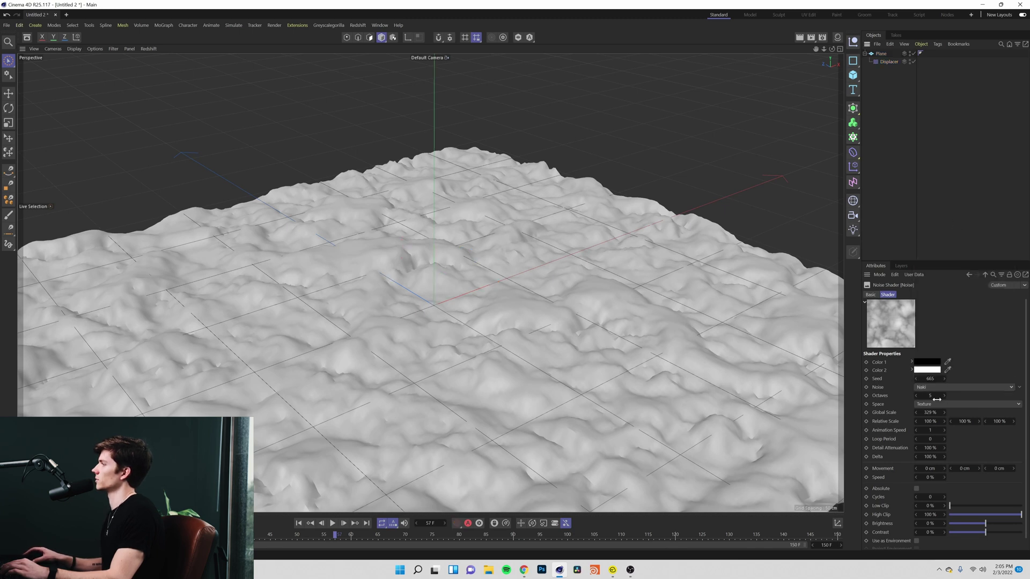
click(936, 387)
click(944, 212)
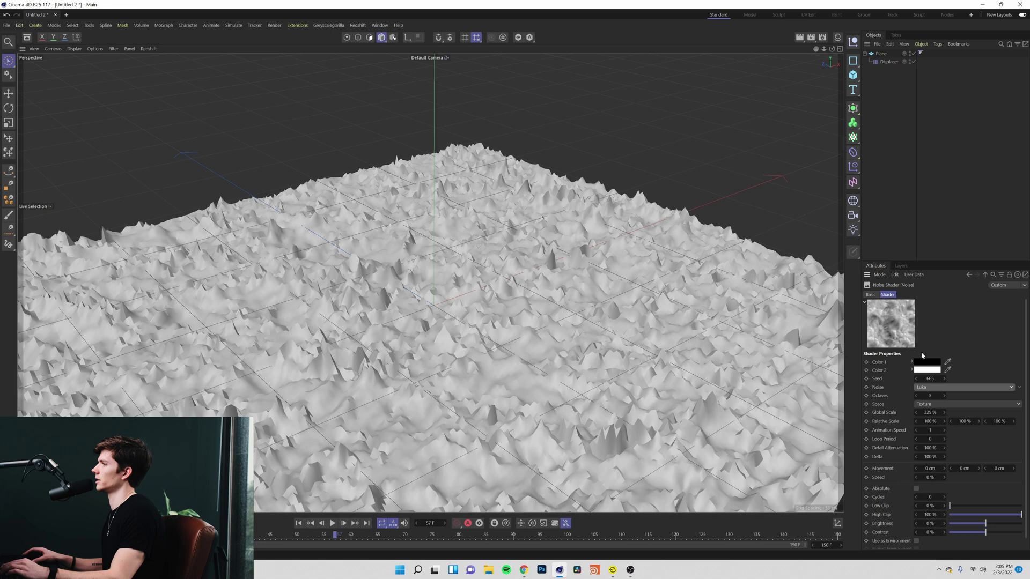
Try the Fire noise type on the plane and preview its animation.
click(936, 387)
click(951, 184)
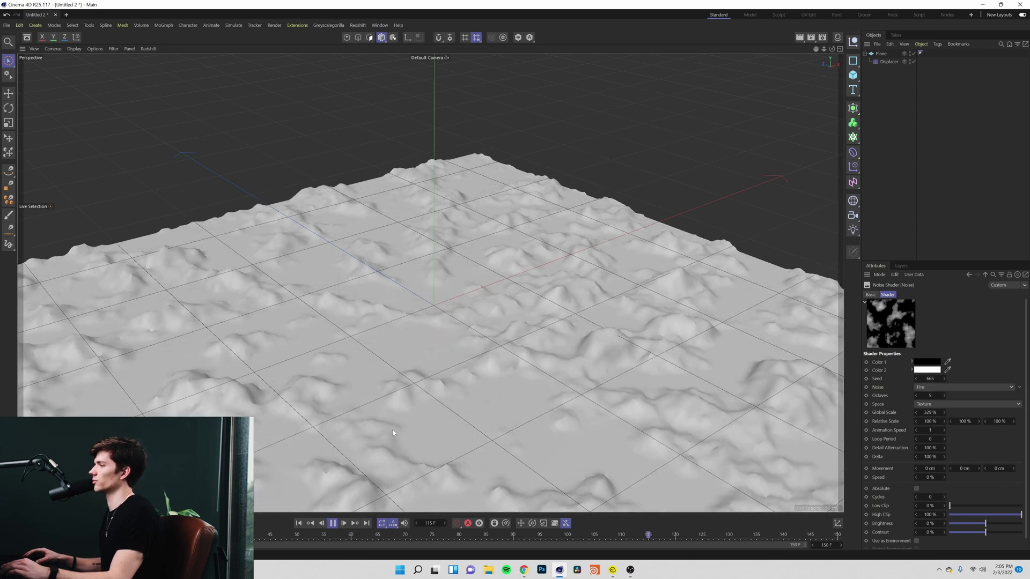
click(333, 522)
Change the plane's noise type to Displaced Turbulence and play back the animation.
click(953, 388)
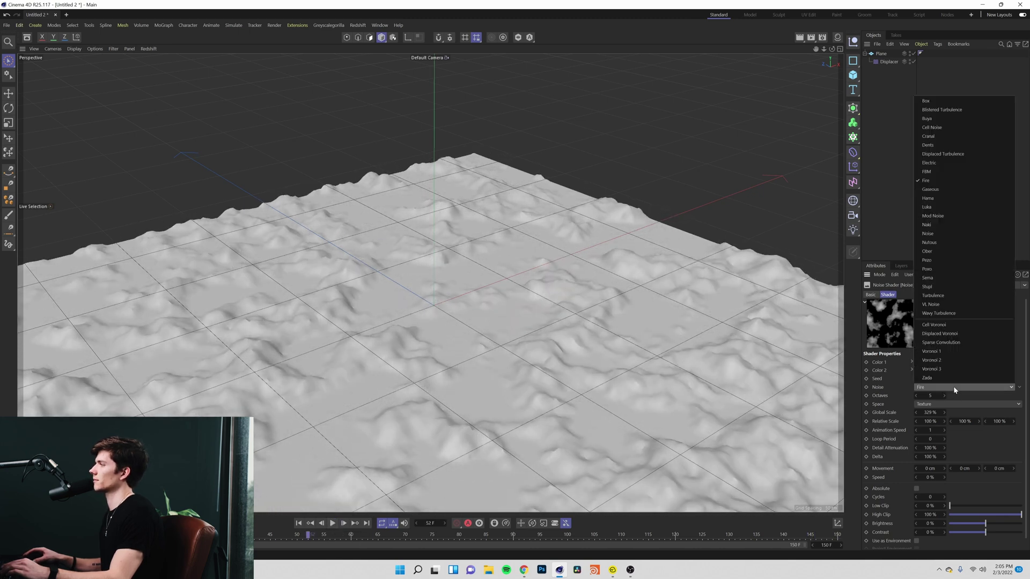
click(943, 154)
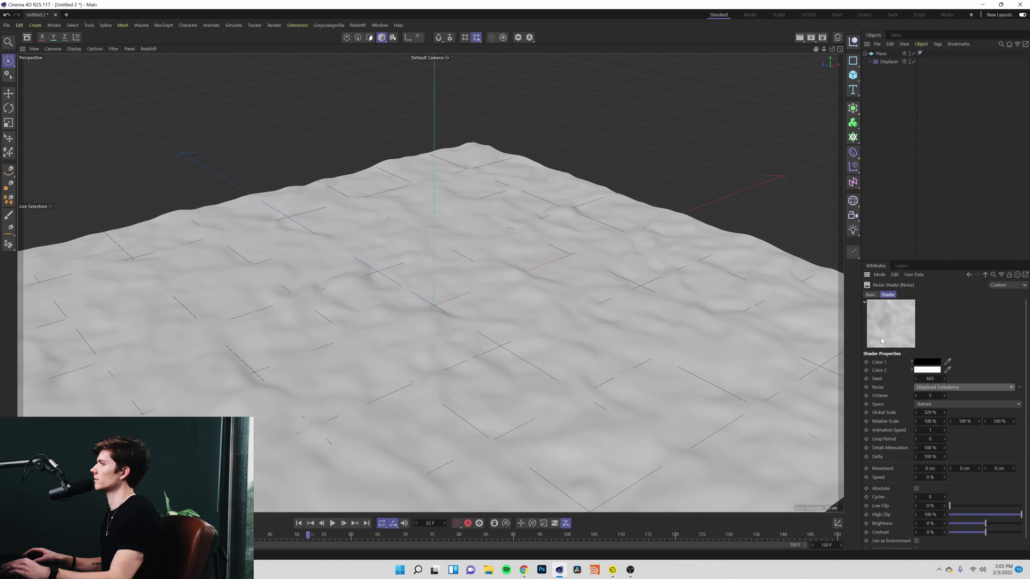
click(333, 523)
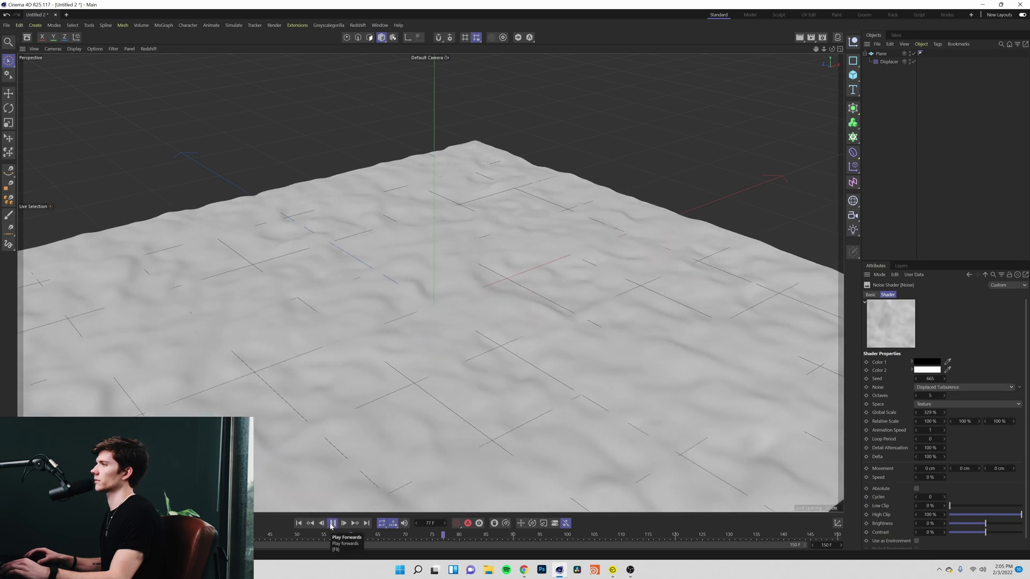